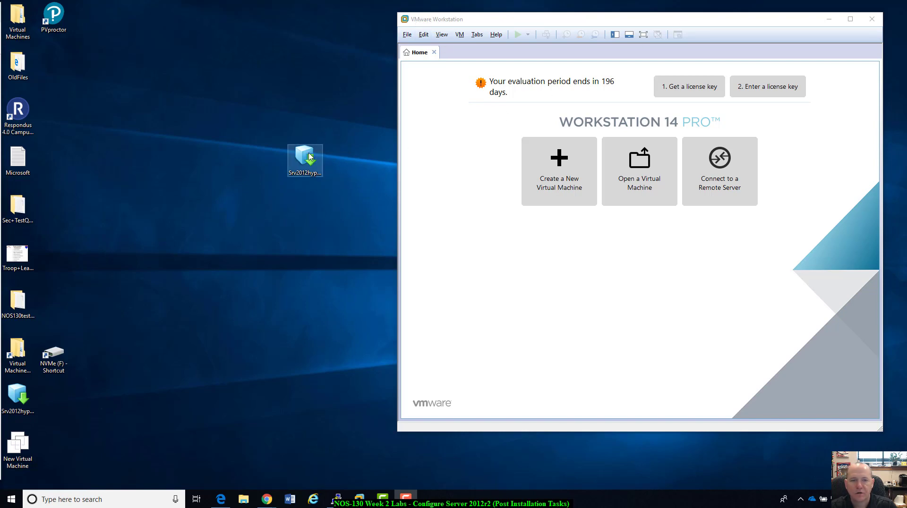
pyautogui.moveTo(311, 155); pyautogui.dragTo(343, 116)
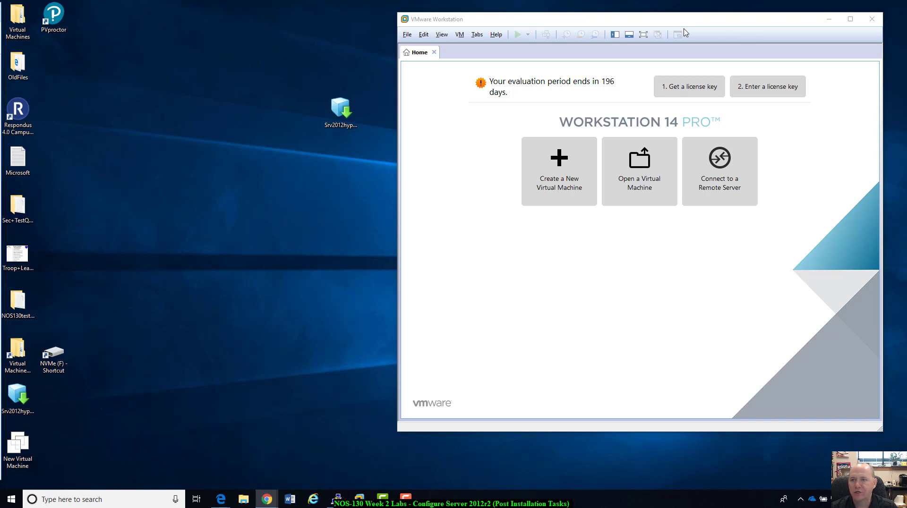
pyautogui.moveTo(687, 25); pyautogui.dragTo(699, 24)
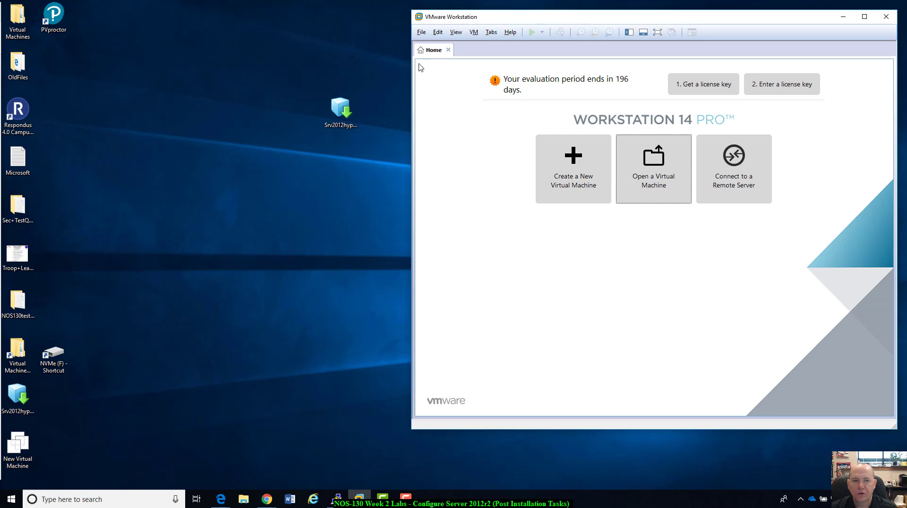
pyautogui.click(331, 121)
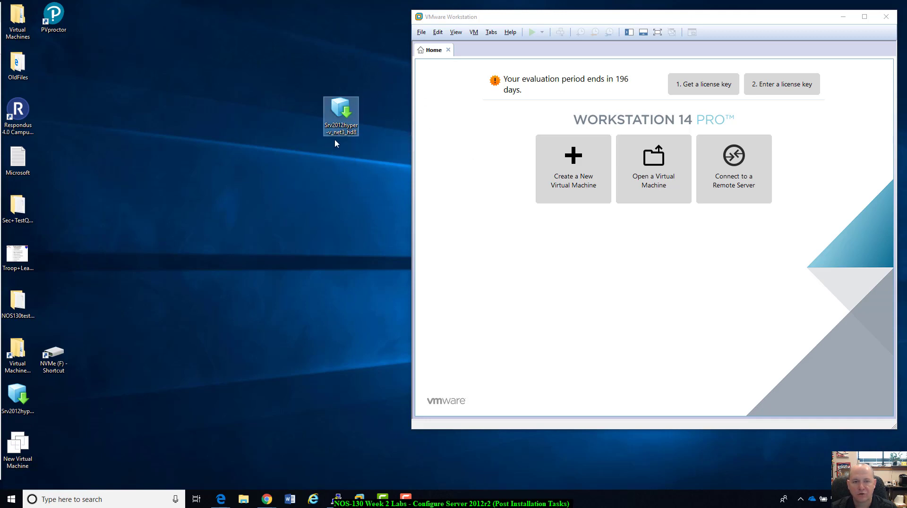
pyautogui.click(388, 102)
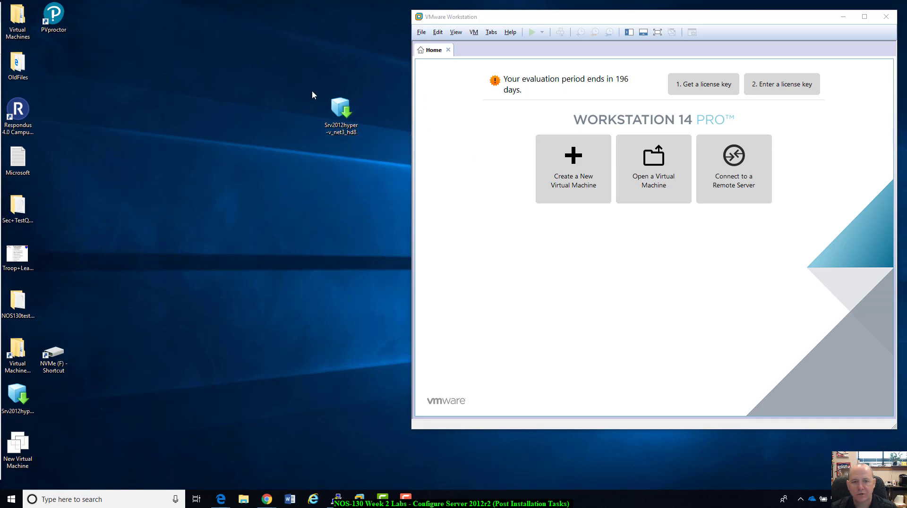
# Open the Srv2012hyper-v_net3_hd8 appliance file from the desktop for import as a virtual machine.
pyautogui.click(657, 173)
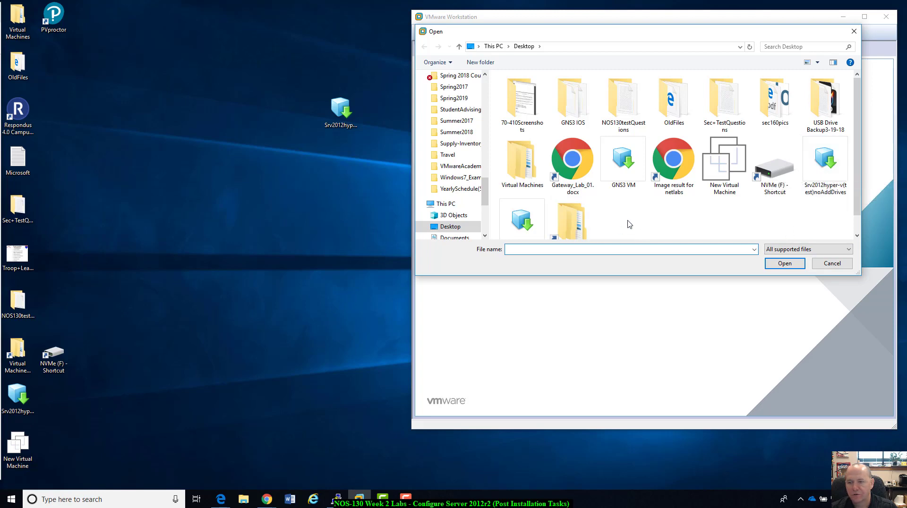
pyautogui.scroll(-1, 628, 223)
pyautogui.doubleClick(521, 194)
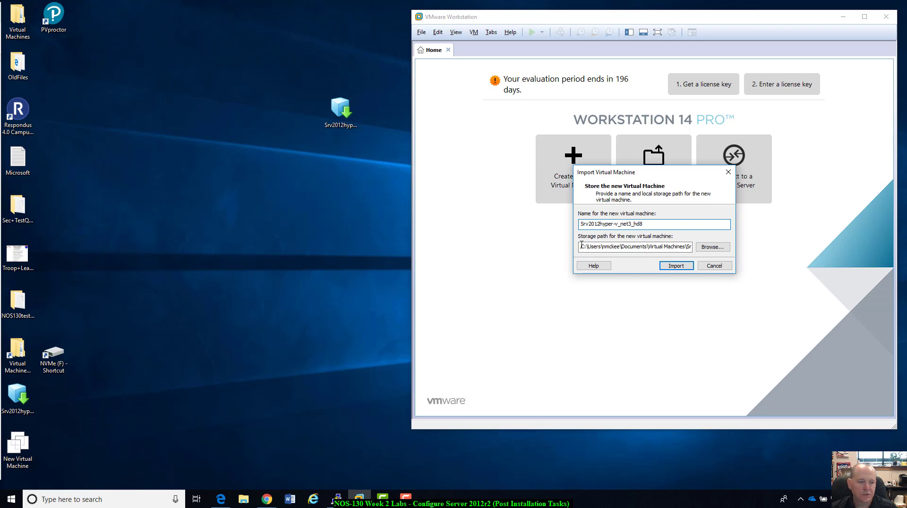
# Create a new folder named VMs(ntm) on the host desktop.
pyautogui.rightClick(163, 130)
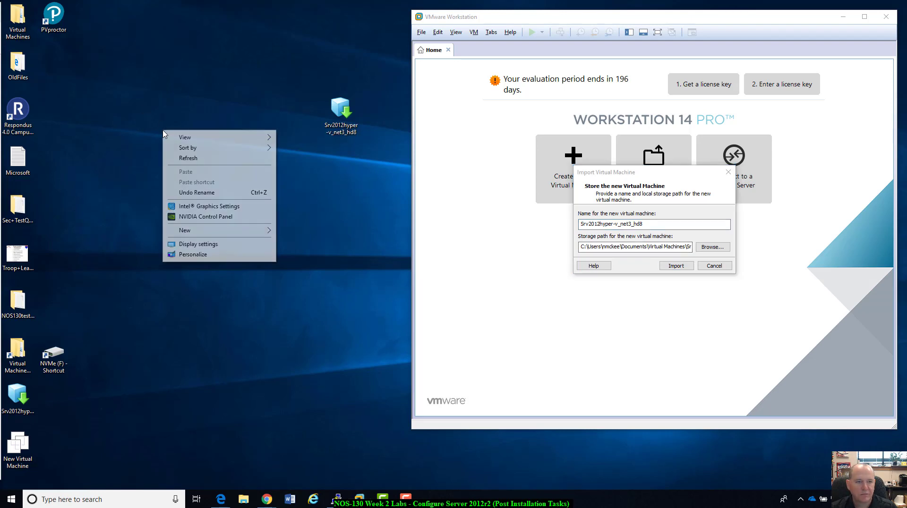
pyautogui.moveTo(209, 234)
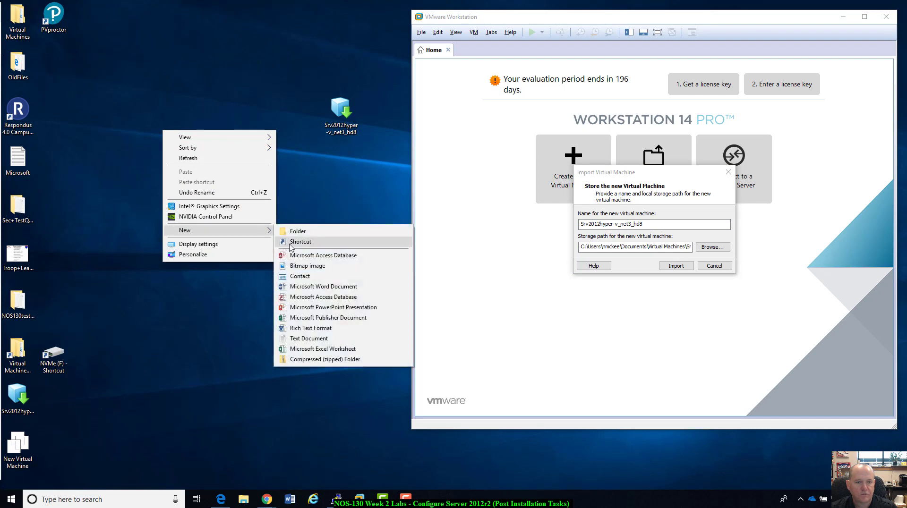
pyautogui.click(302, 234)
pyautogui.write('V')
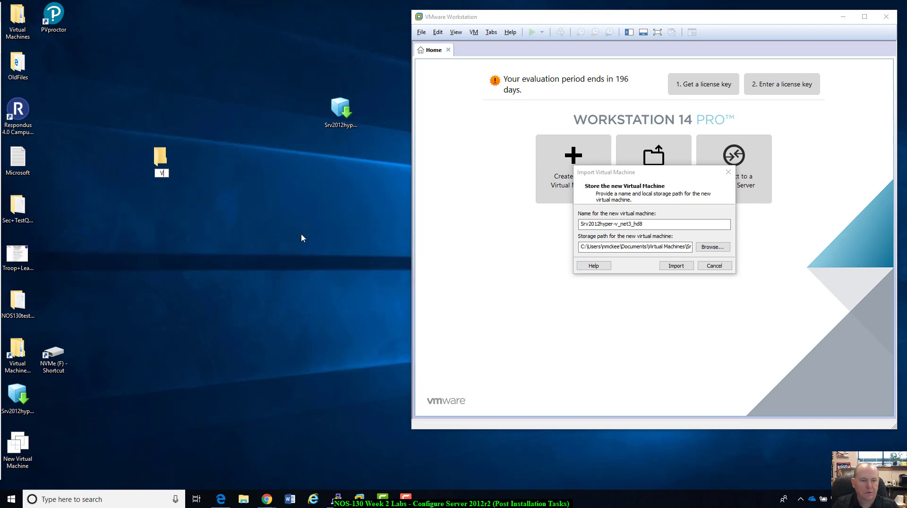
pyautogui.write('Ms(')
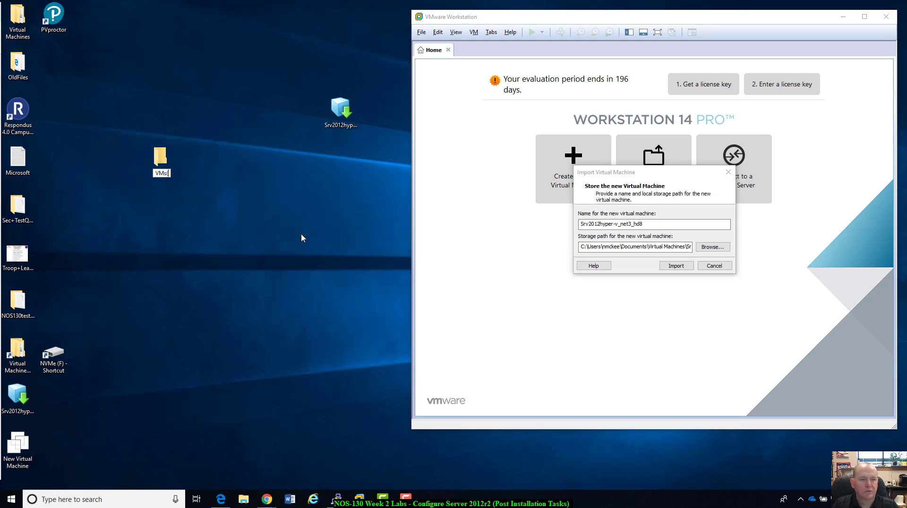
pyautogui.write('ntm)')
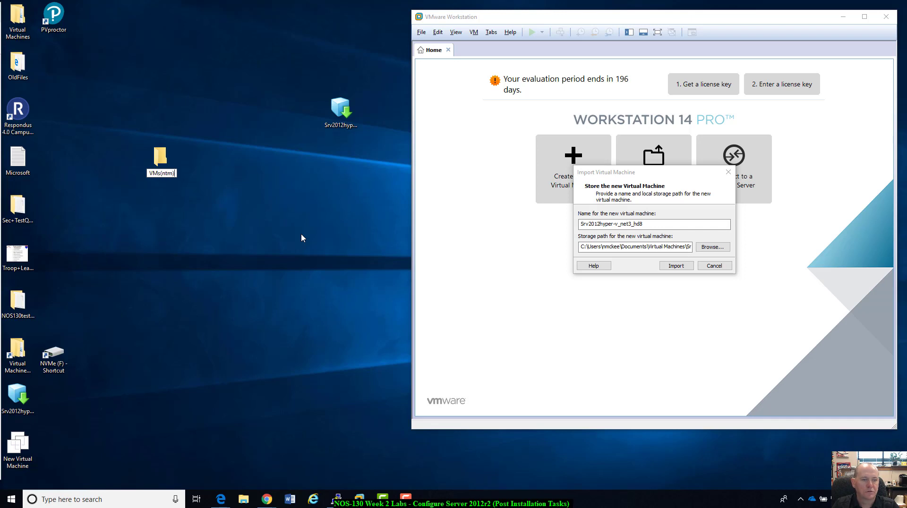
pyautogui.press('Return')
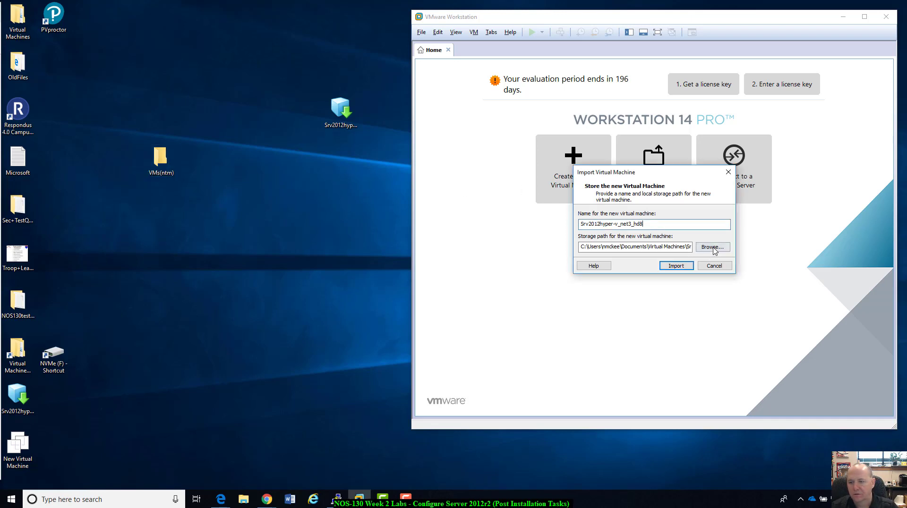
# Set the new virtual machine's storage path to the desktop folder VMs(ntm) and start the import.
pyautogui.click(713, 247)
pyautogui.click(420, 216)
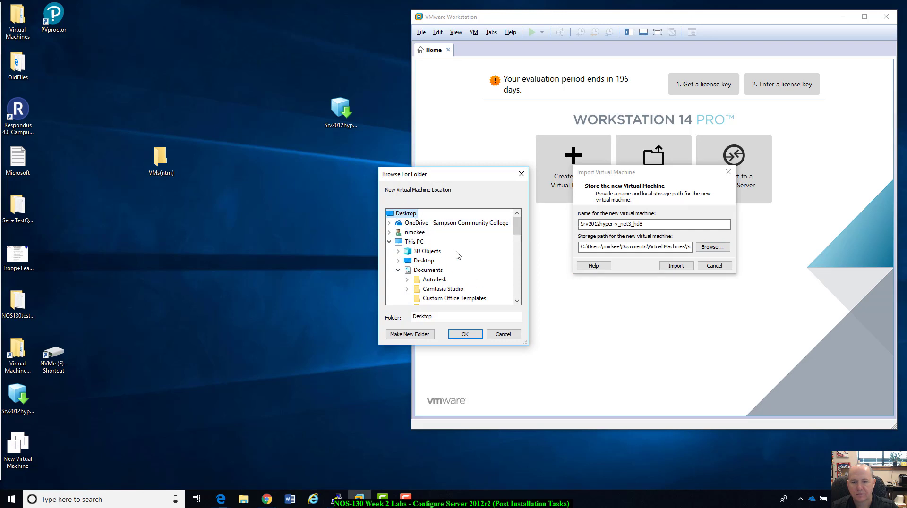
pyautogui.scroll(-10, 460, 253)
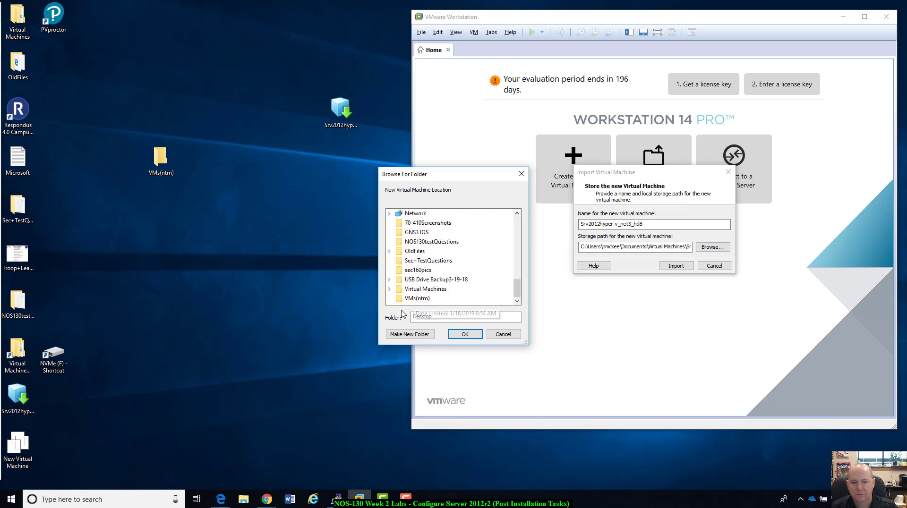
pyautogui.click(417, 299)
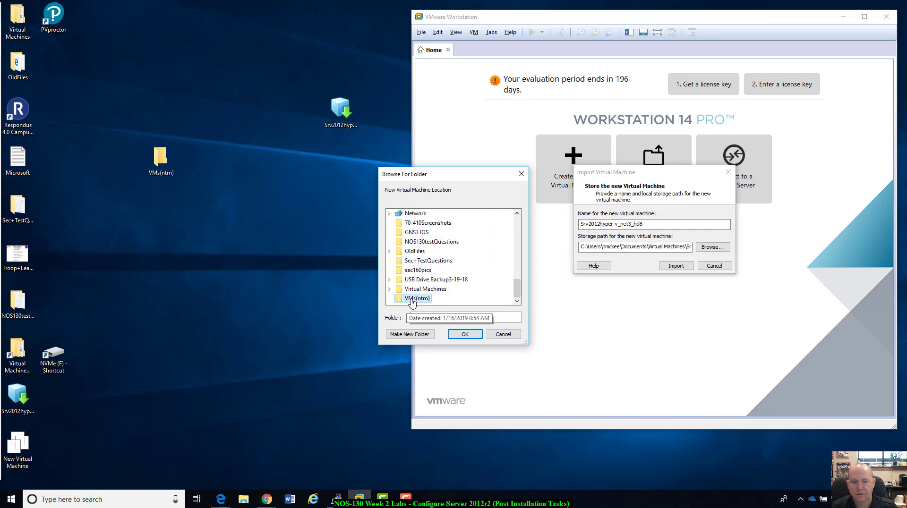
pyautogui.click(464, 334)
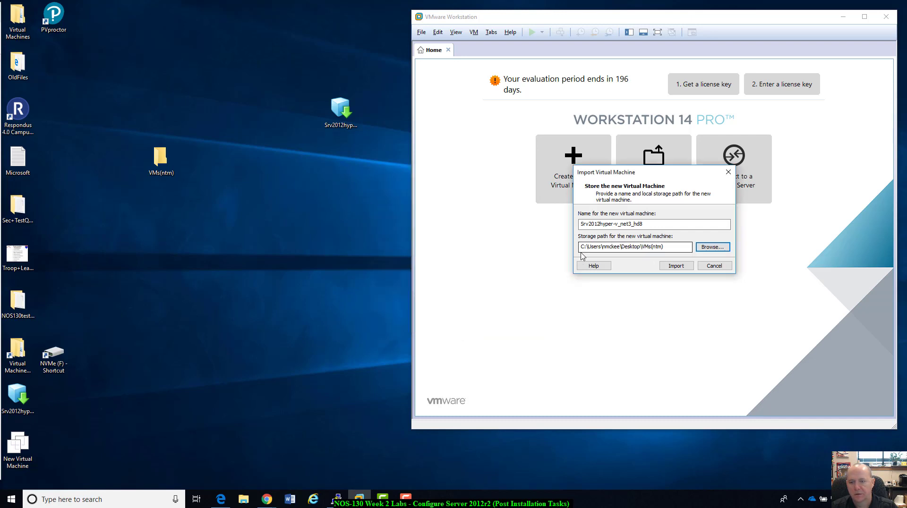
pyautogui.moveTo(584, 249); pyautogui.dragTo(676, 245)
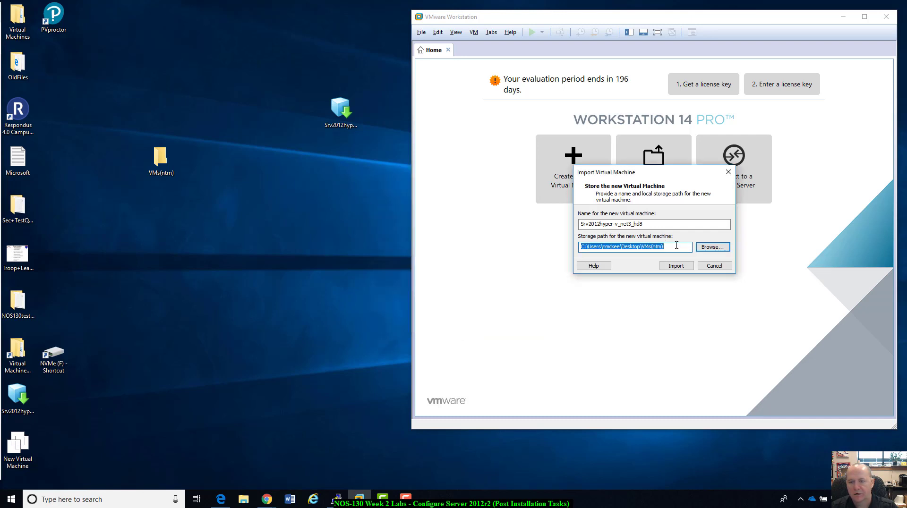
pyautogui.click(686, 267)
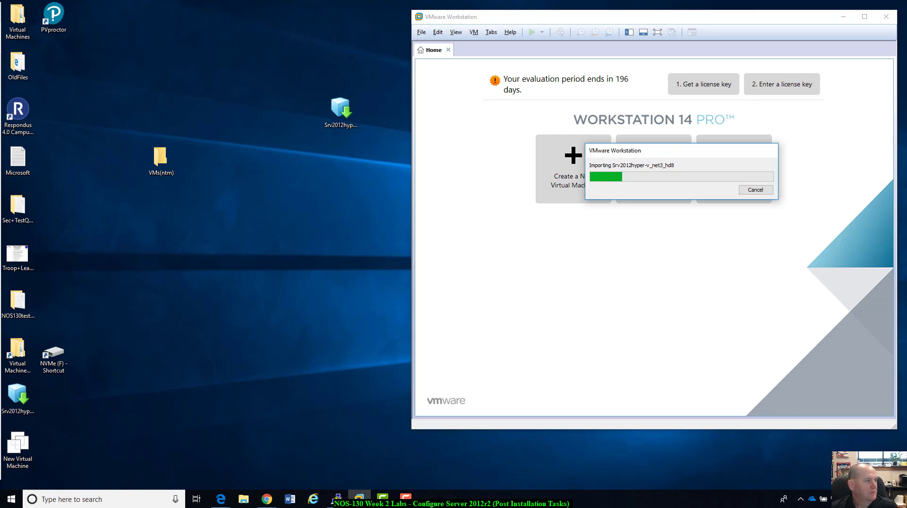
# Check the file size of the Srv2012hyper-v_net3_hd8 appliance in its properties.
pyautogui.hotkey('alt', 'Tab')
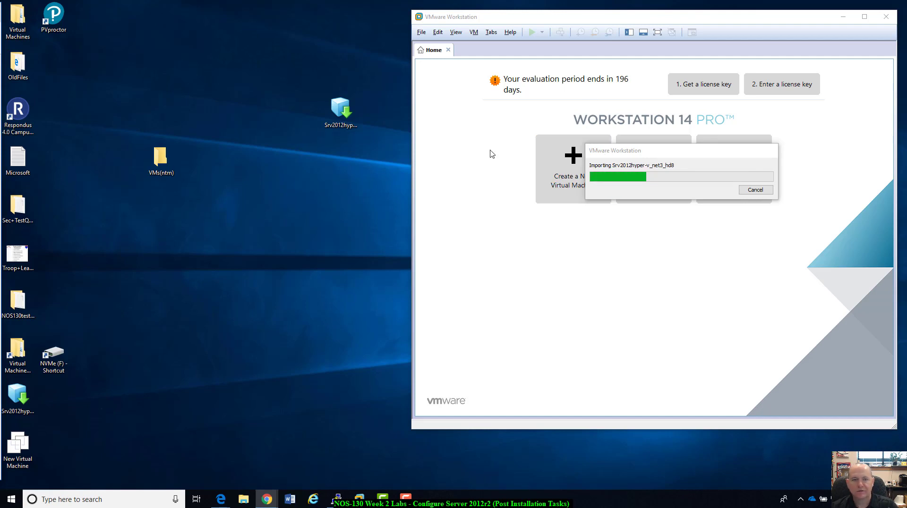
pyautogui.rightClick(337, 116)
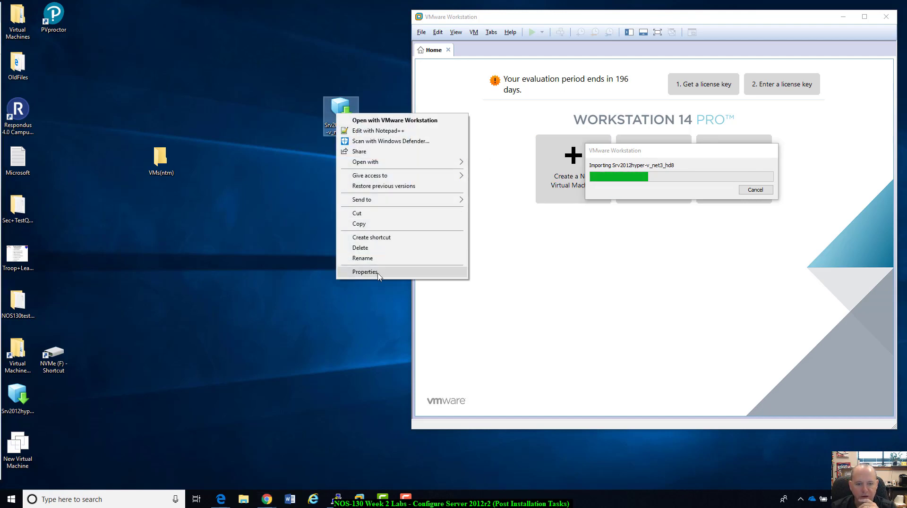
pyautogui.click(380, 273)
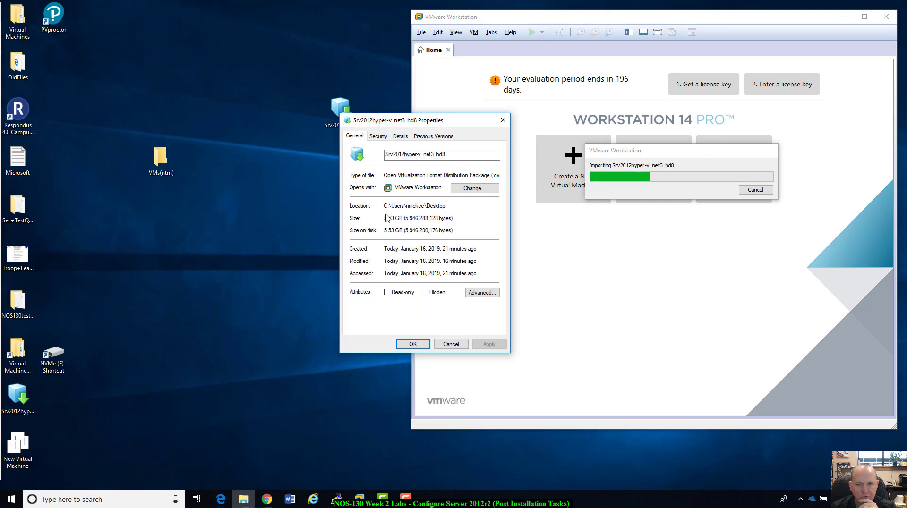
pyautogui.moveTo(387, 217); pyautogui.dragTo(398, 217)
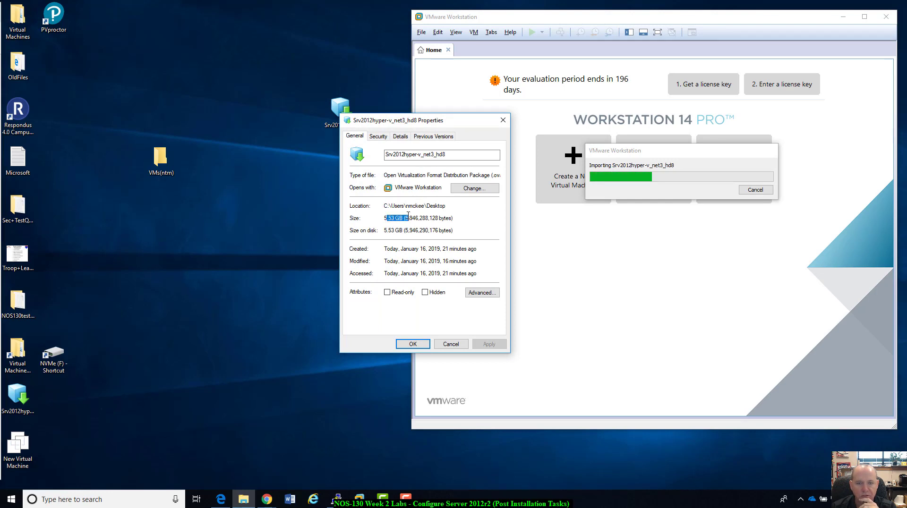
pyautogui.click(451, 345)
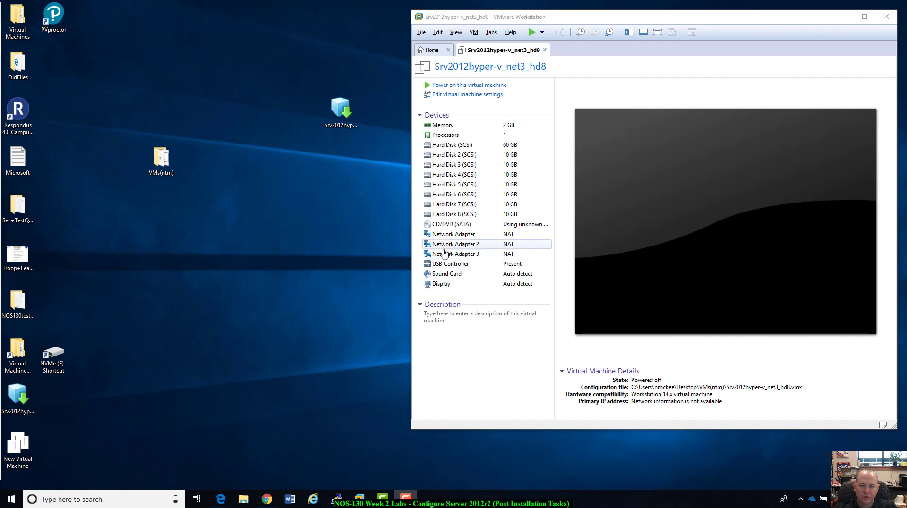
# Power on the imported Srv2012hyper-v_net3_hd8 virtual machine and bring up its Windows sign-in prompt.
pyautogui.click(495, 86)
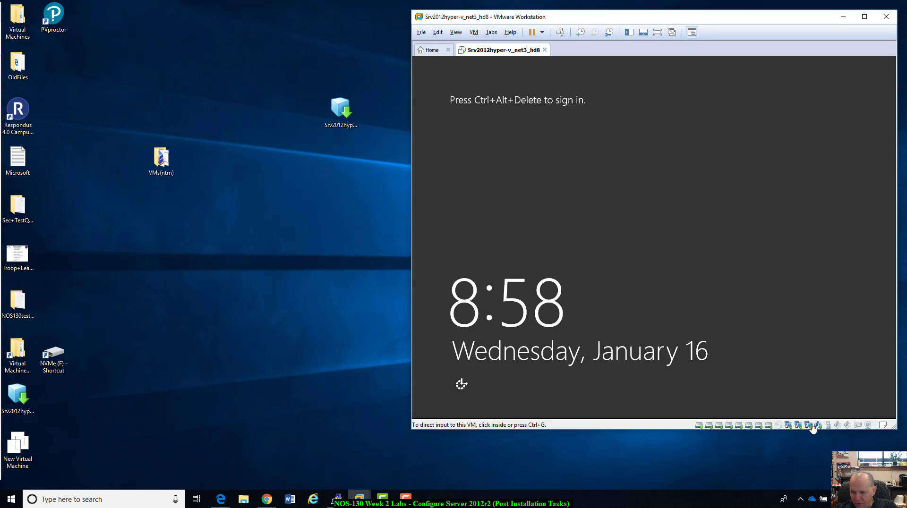
pyautogui.click(680, 276)
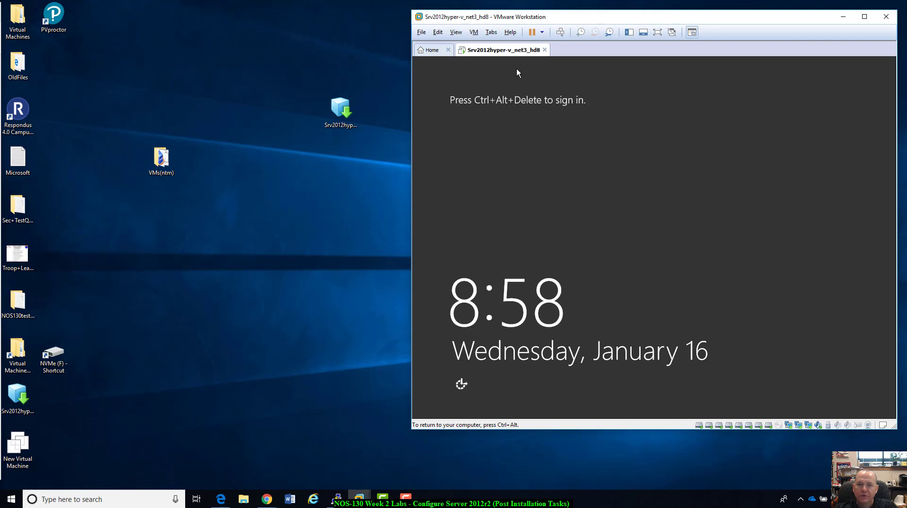
pyautogui.hotkey('ctrl', 'alt')
pyautogui.rightClick(515, 50)
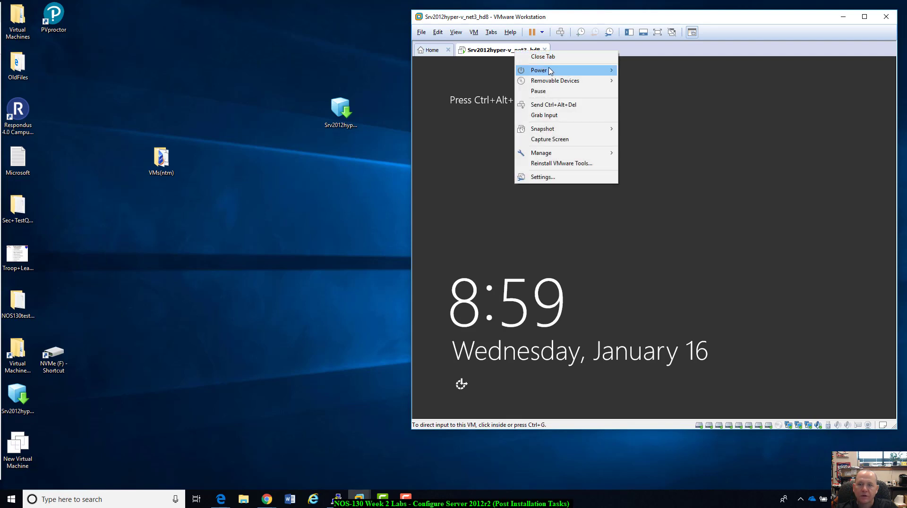
pyautogui.moveTo(553, 71)
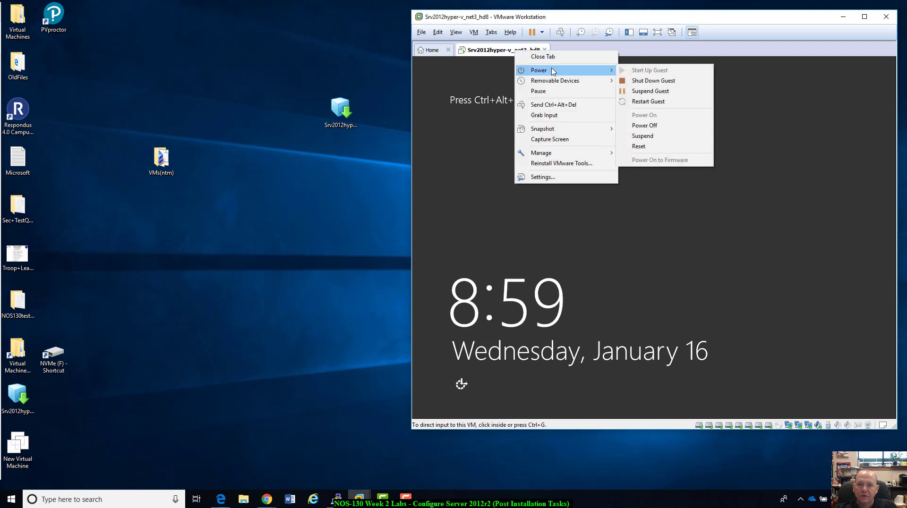
pyautogui.click(553, 104)
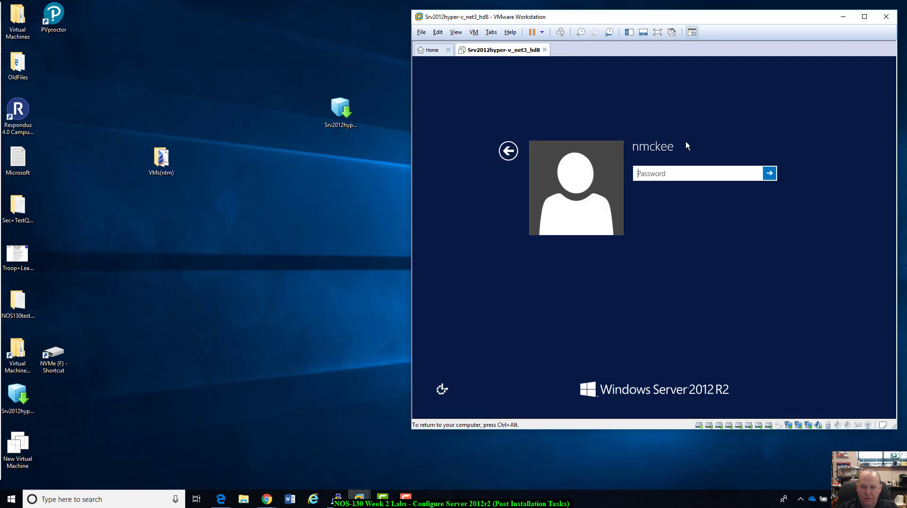
# Sign in to the Windows Server 2012 R2 guest by entering the account password.
pyautogui.write('•••••••••••')
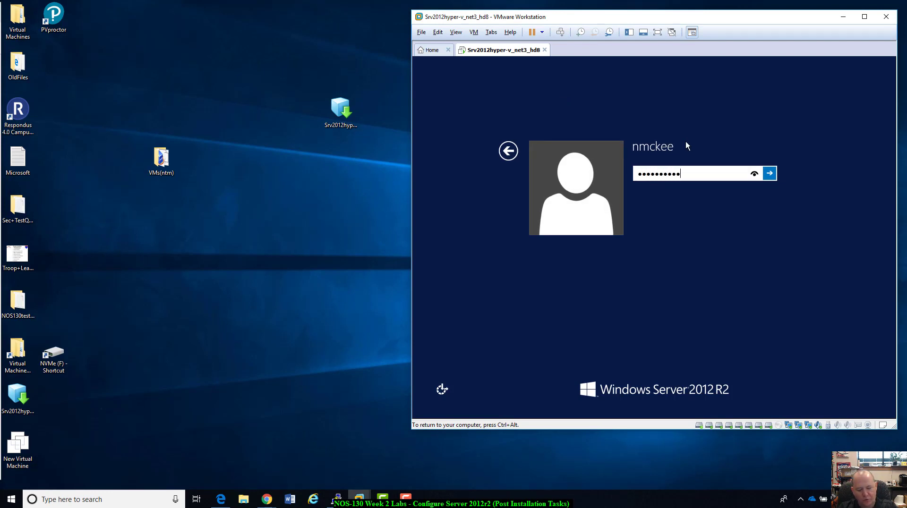
pyautogui.press('Return')
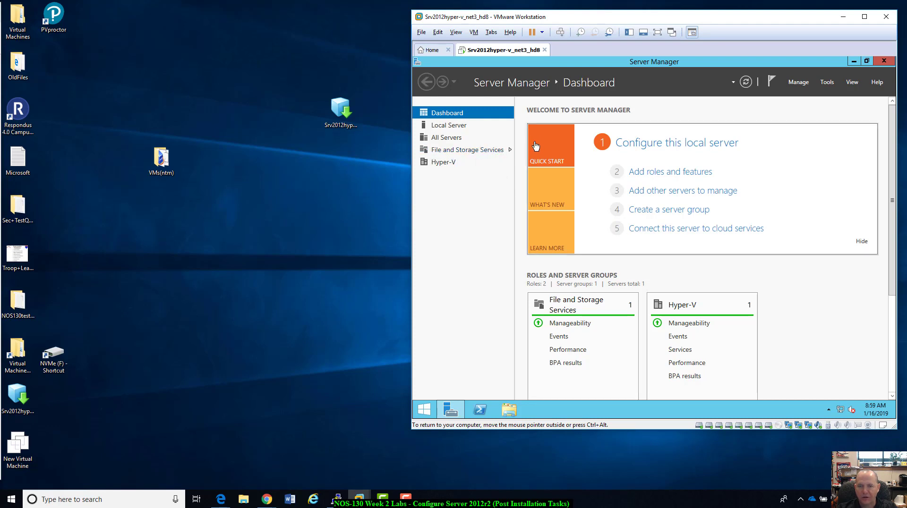
# Show the Local Server properties in Server Manager and reposition and enlarge the virtual machine window to fit them.
pyautogui.click(446, 128)
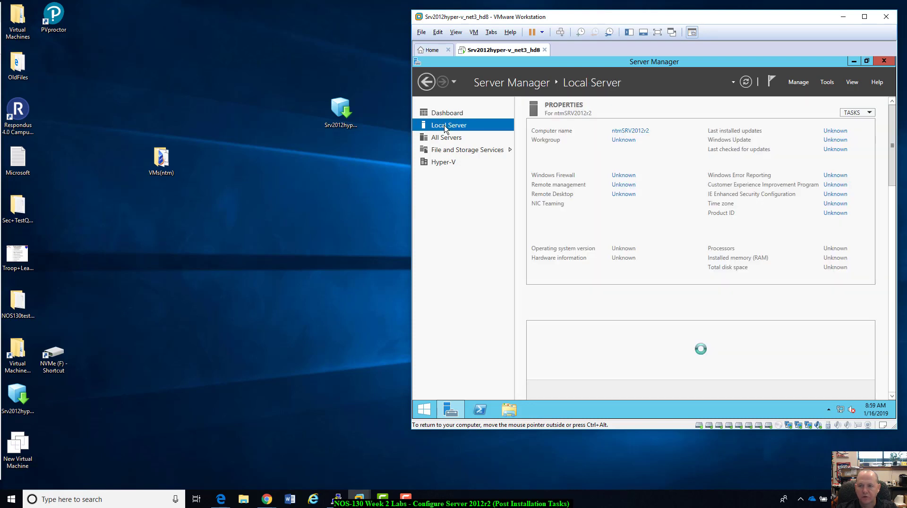
pyautogui.moveTo(704, 20); pyautogui.dragTo(625, 19)
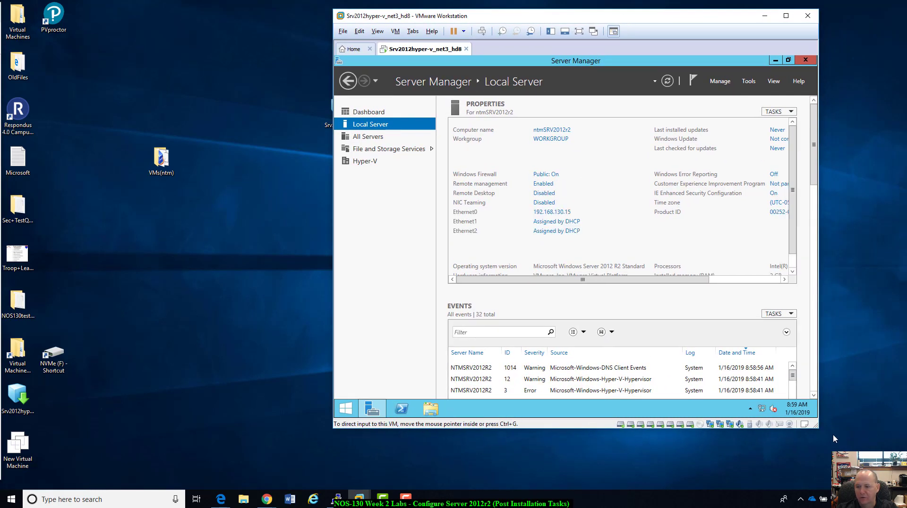
pyautogui.moveTo(816, 427); pyautogui.dragTo(896, 438)
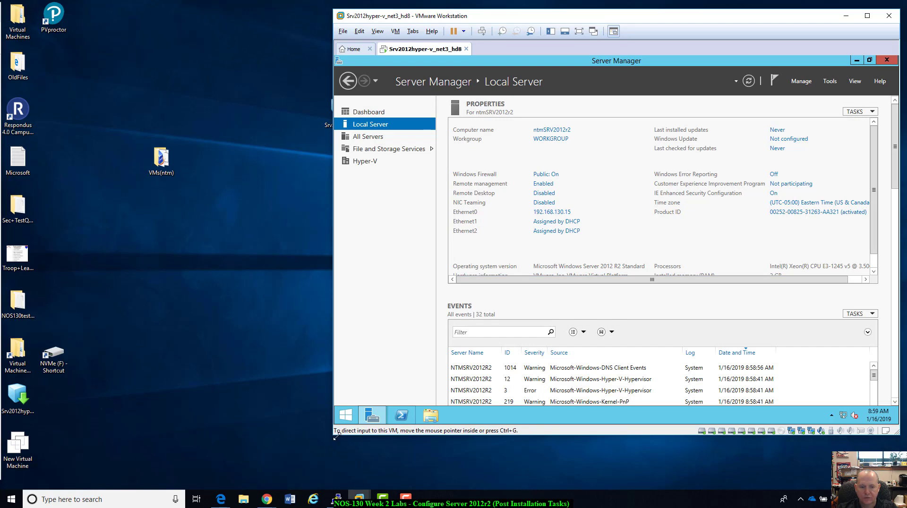
pyautogui.moveTo(336, 437); pyautogui.dragTo(285, 459)
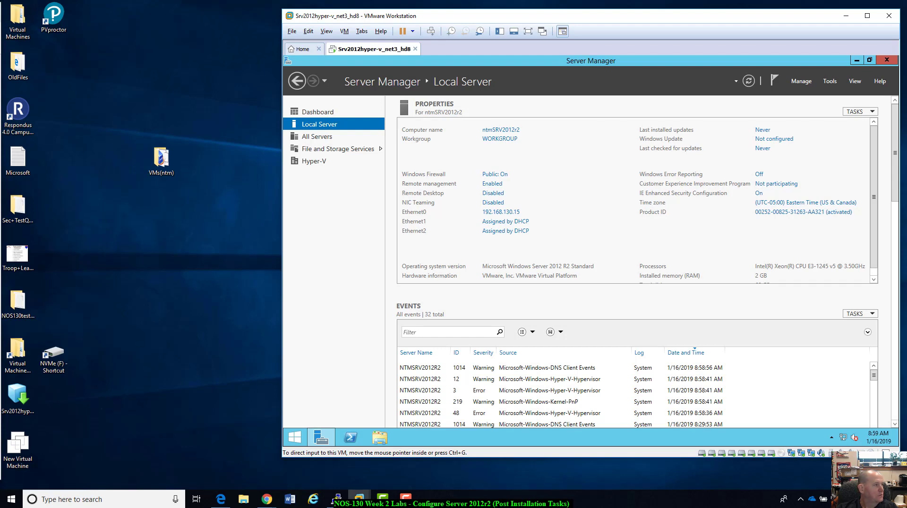
pyautogui.hotkey('alt', 'Tab')
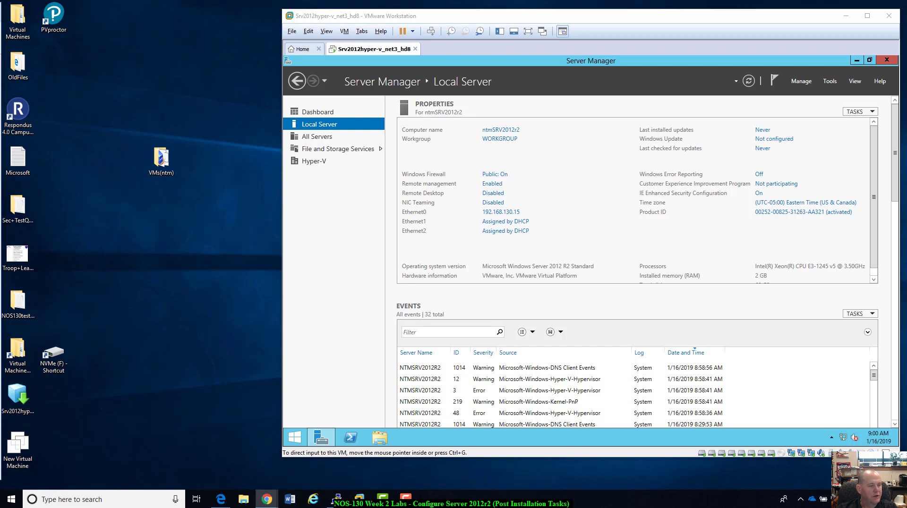
# Set the static IPv4 address of the Ethernet0 adapter to 192.168.130.230 and close the network connections.
pyautogui.click(505, 218)
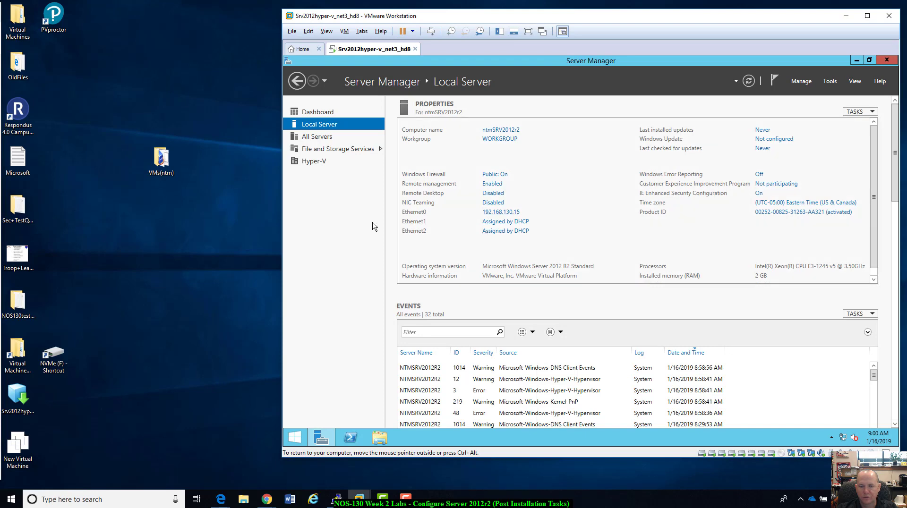
pyautogui.click(500, 212)
pyautogui.rightClick(454, 173)
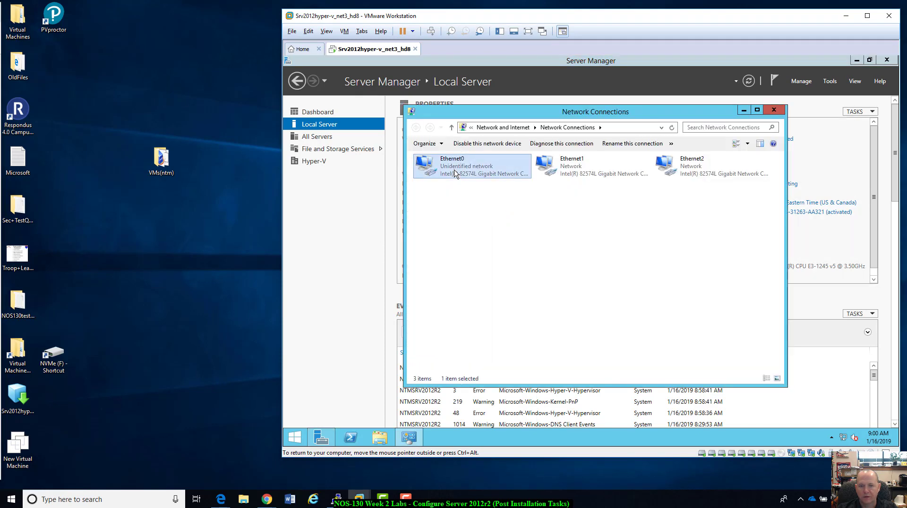
pyautogui.click(484, 256)
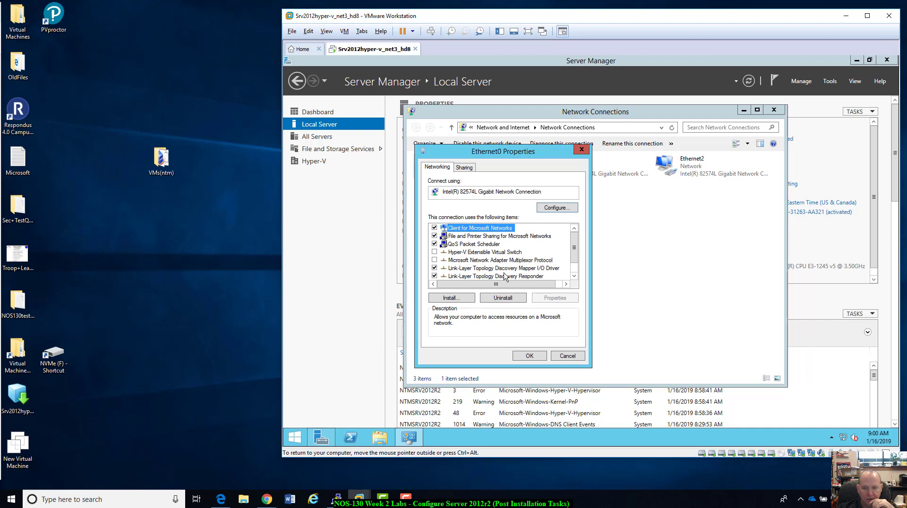
pyautogui.scroll(-1, 505, 275)
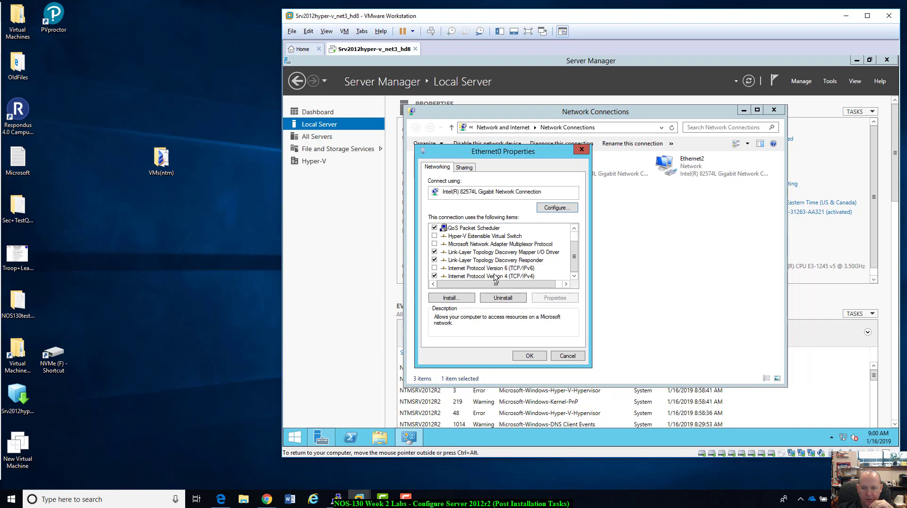
pyautogui.click(460, 278)
pyautogui.click(546, 299)
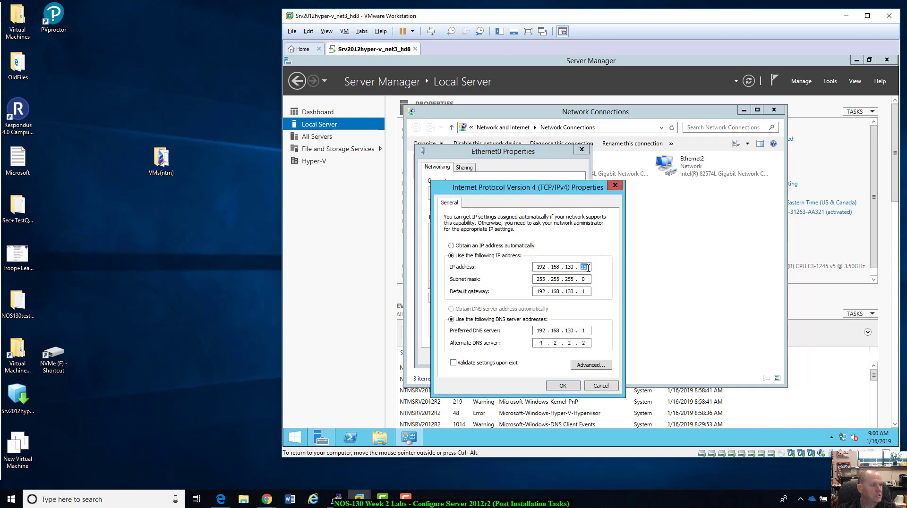
pyautogui.write('230')
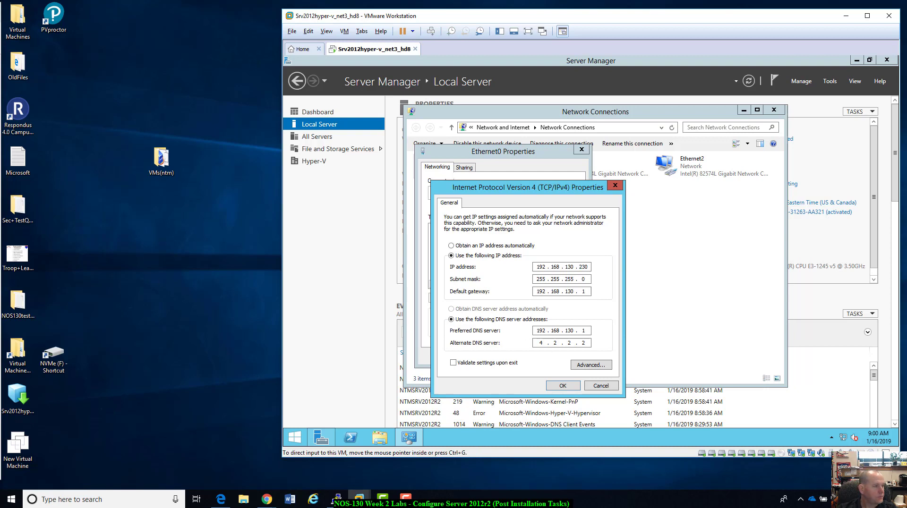
pyautogui.click(563, 385)
pyautogui.click(530, 355)
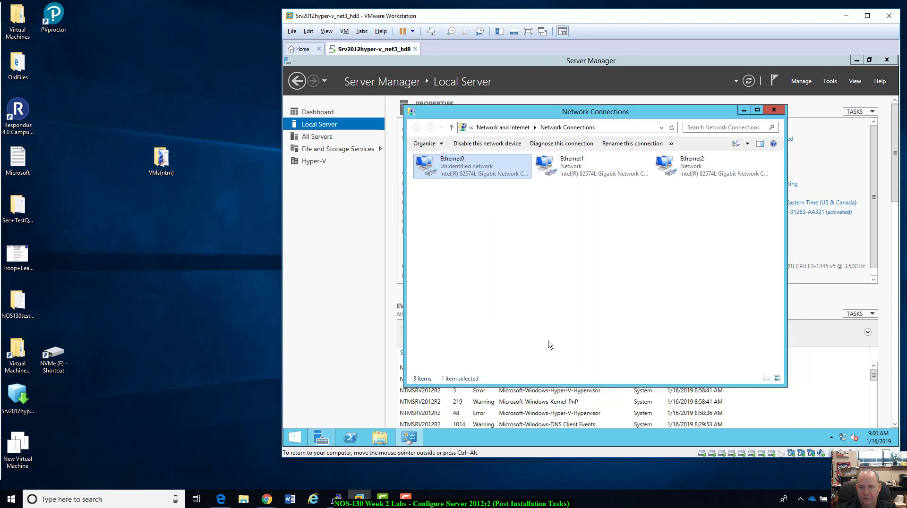
pyautogui.click(772, 111)
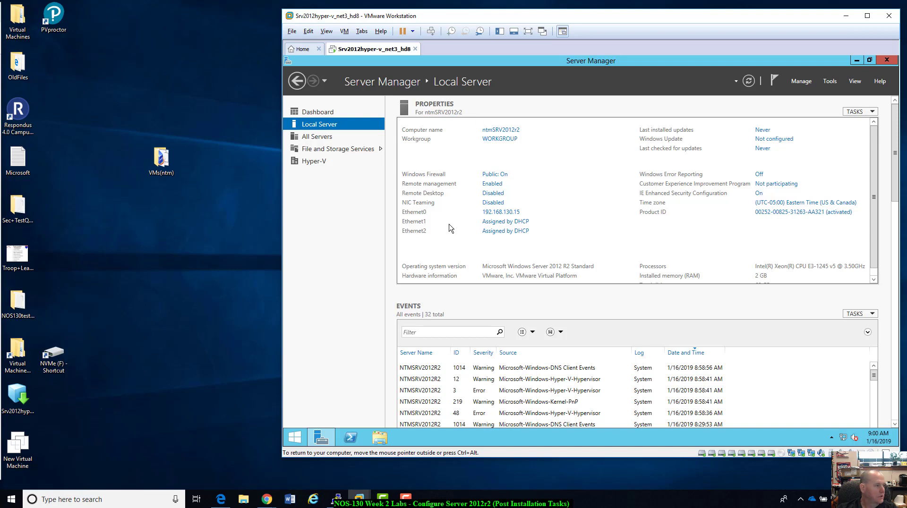
# Change the server's time zone to (UTC-08:00) Pacific Time (US & Canada) and refresh the Local Server properties.
pyautogui.click(796, 203)
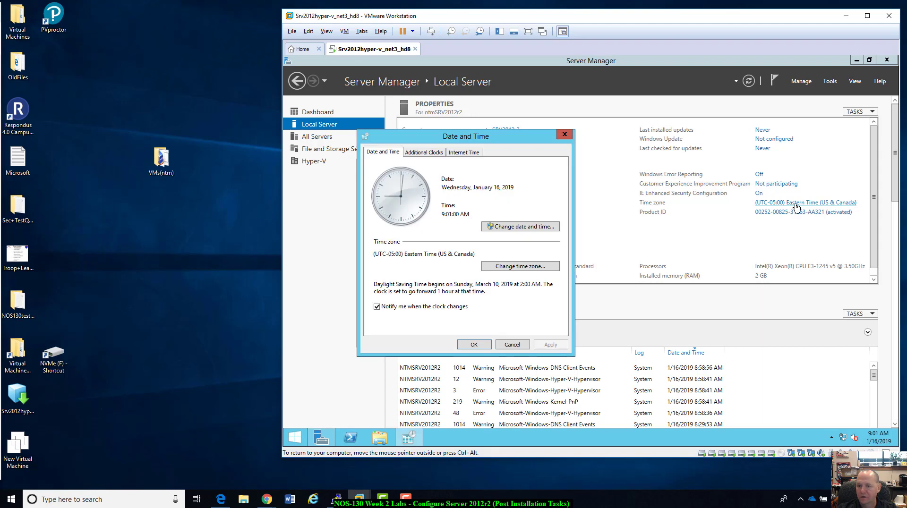
pyautogui.click(527, 268)
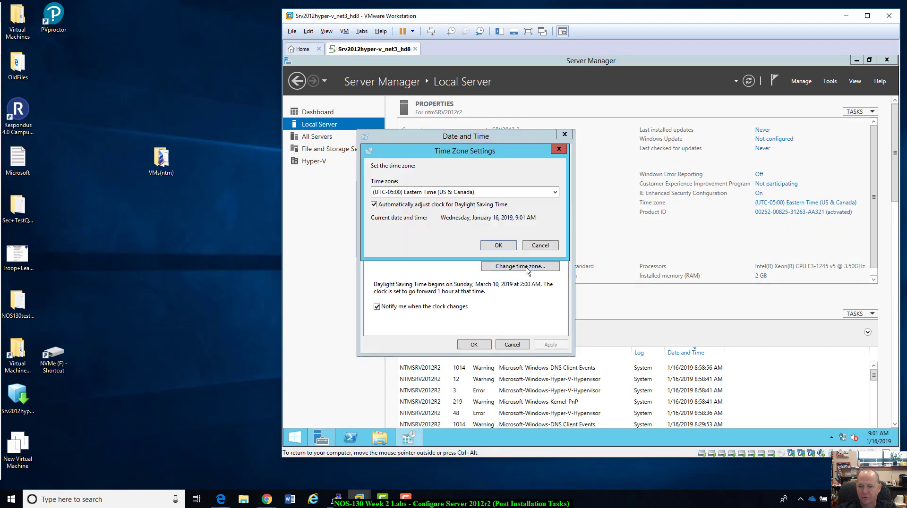
pyautogui.click(556, 193)
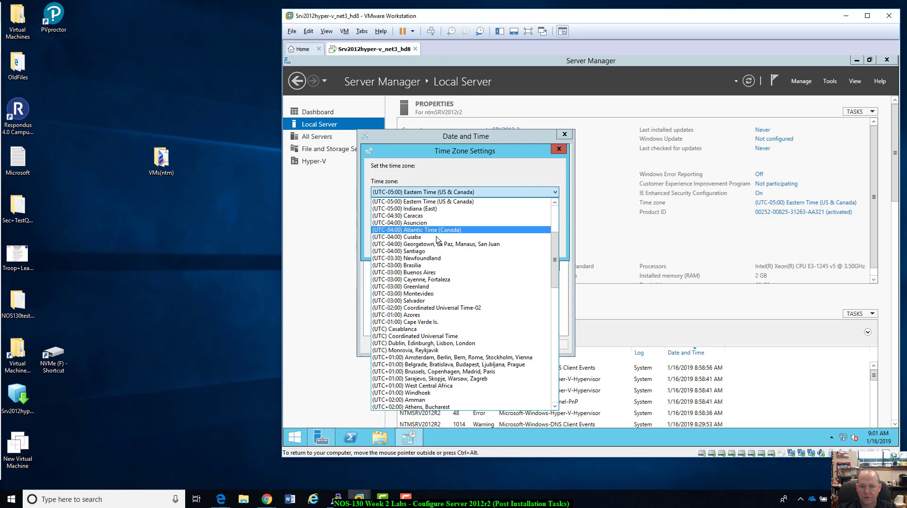
pyautogui.scroll(5, 439, 241)
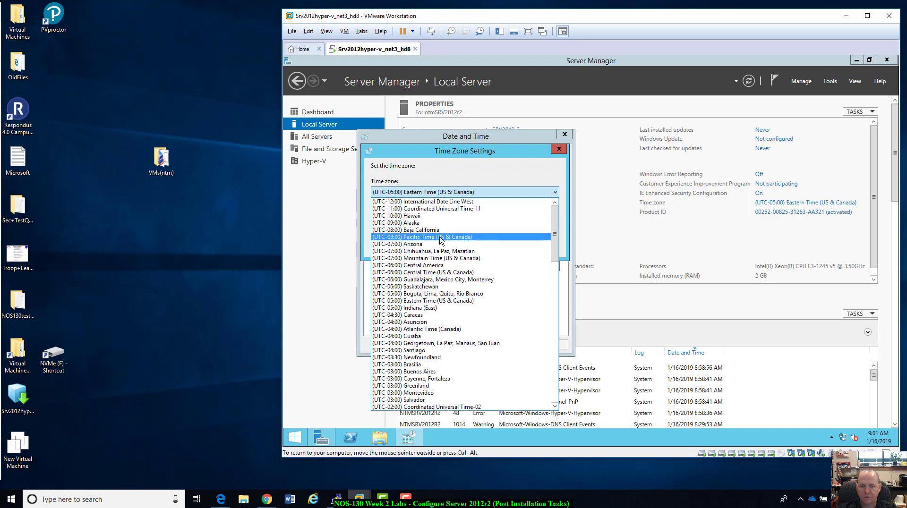
pyautogui.click(439, 237)
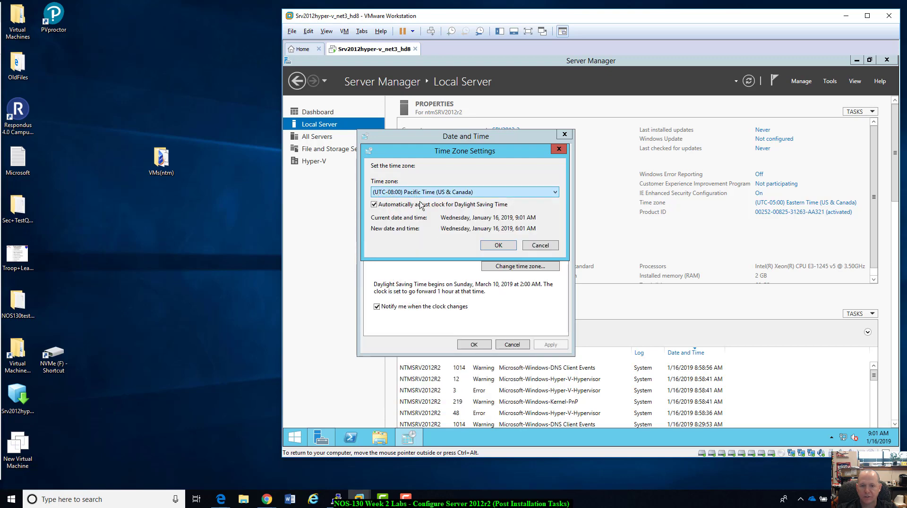
pyautogui.click(504, 249)
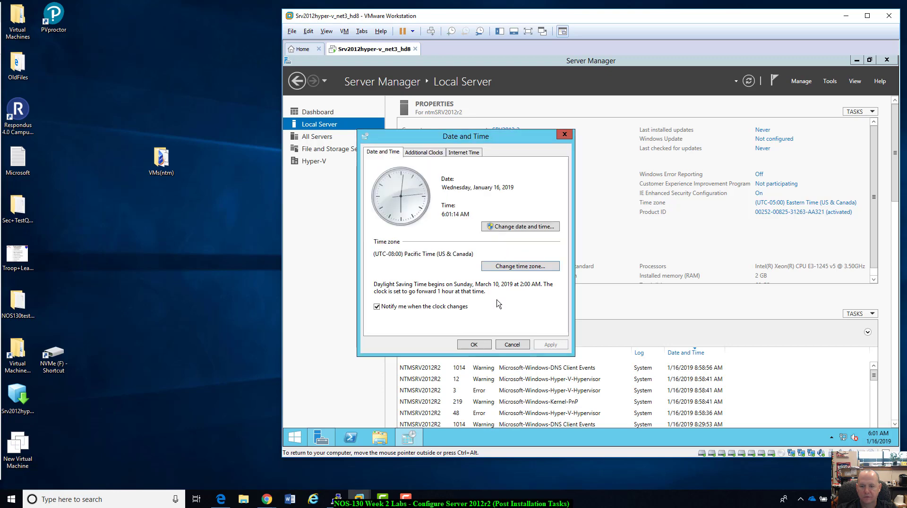
pyautogui.click(476, 346)
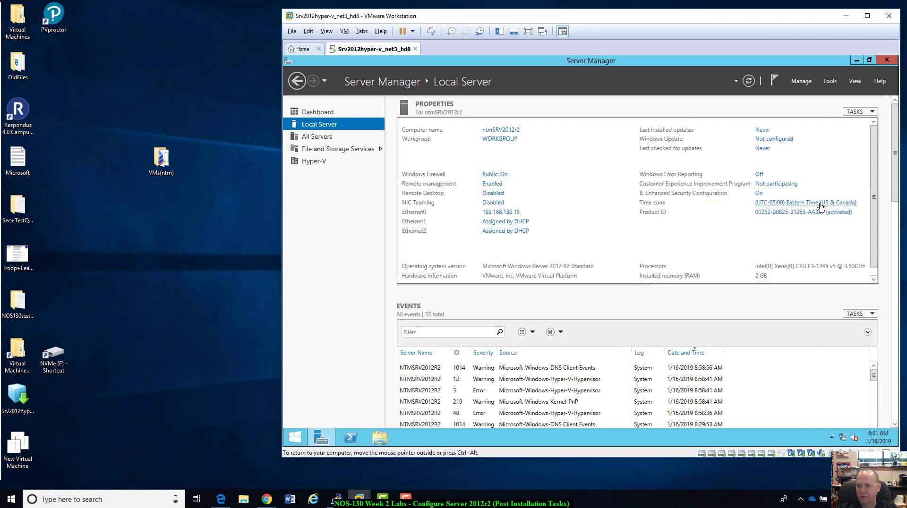
pyautogui.click(748, 82)
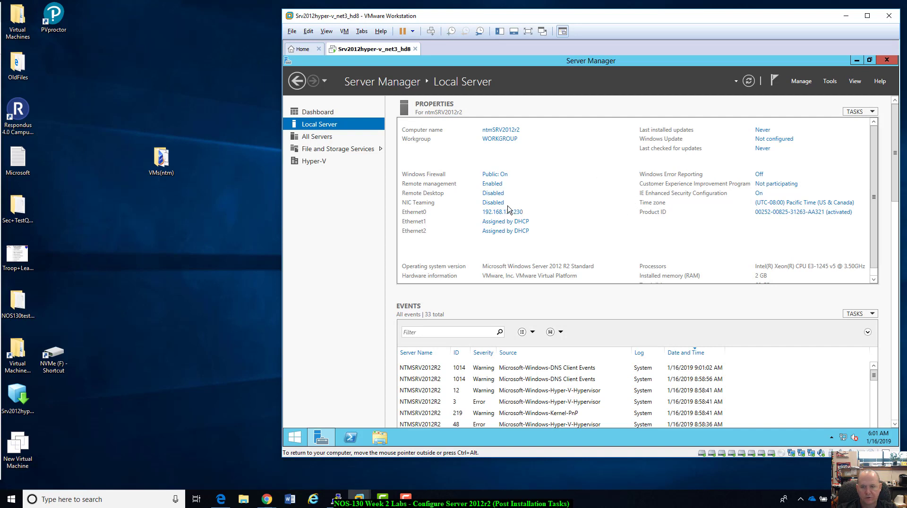
# Replace the ntm prefix in the computer name so that the name reads xxxSRV2012r2.
pyautogui.click(504, 130)
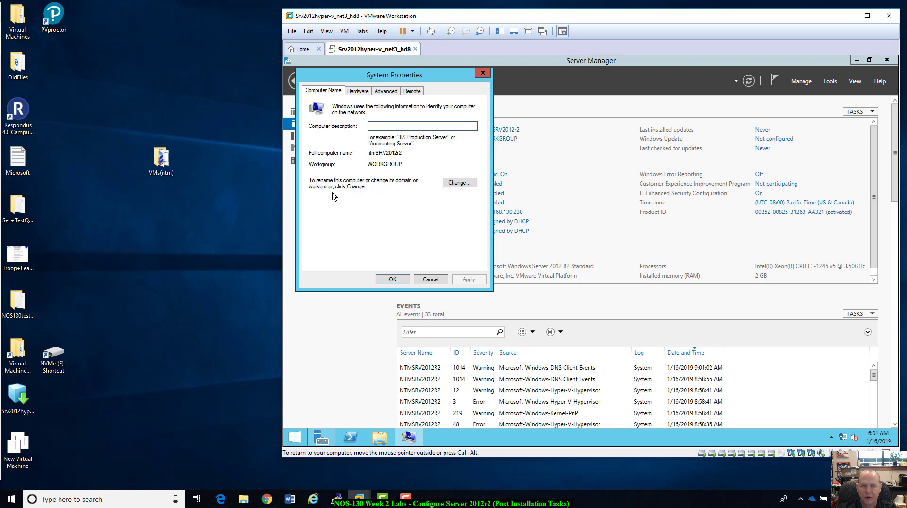
pyautogui.click(464, 187)
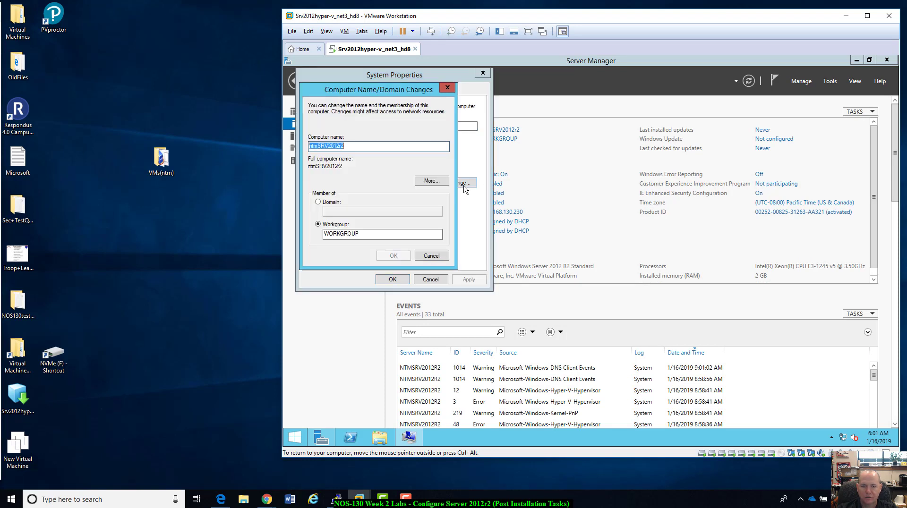
pyautogui.click(317, 146)
pyautogui.press('BackSpace')
pyautogui.press('BackSpace')
pyautogui.press('BackSpace')
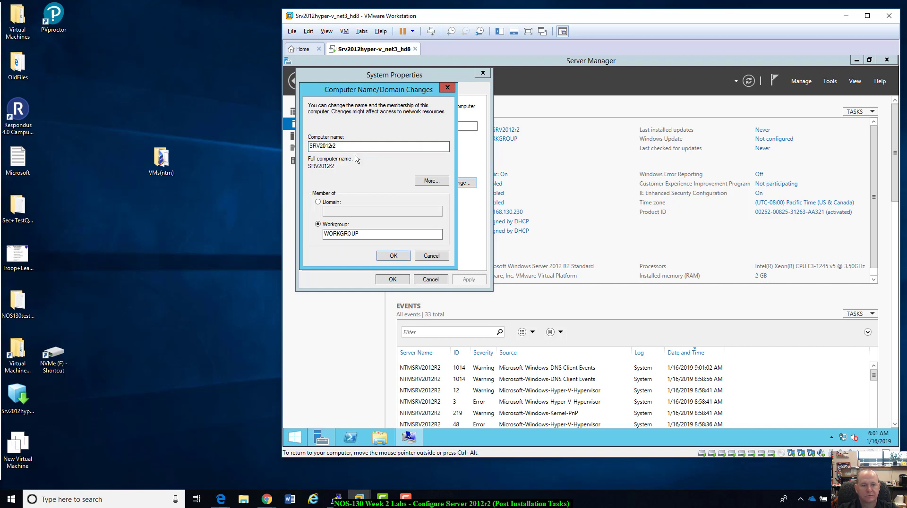
pyautogui.write('xxx')
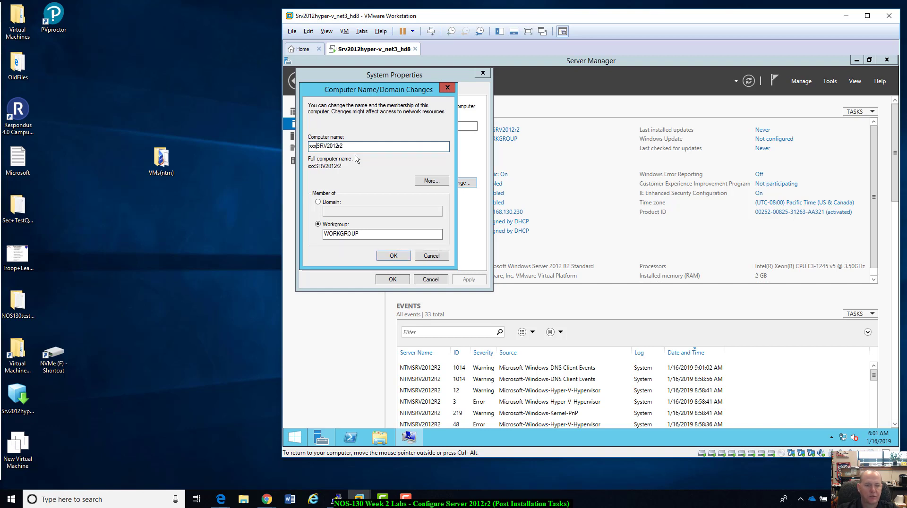
pyautogui.hotkey('ctrl', 'alt')
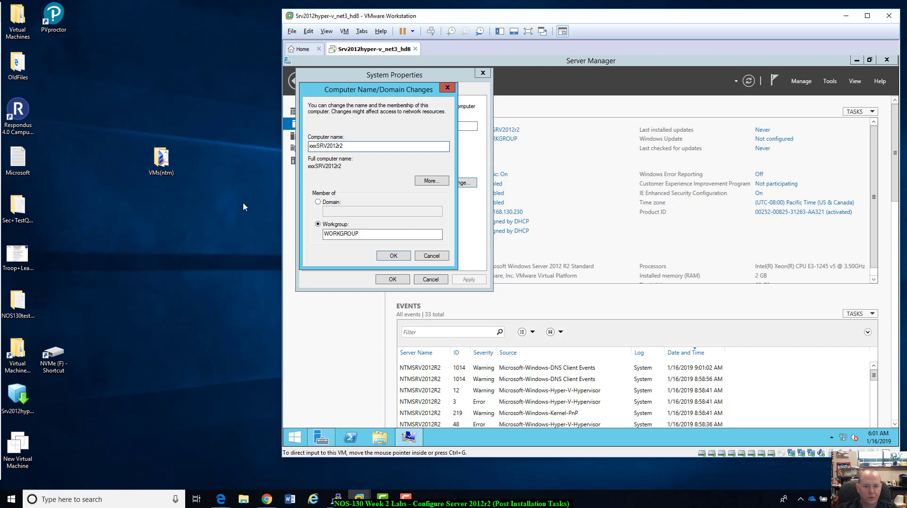
# Set the workgroup to XXXWORKGROUP, apply the name and workgroup changes and acknowledge the messages.
pyautogui.click(326, 235)
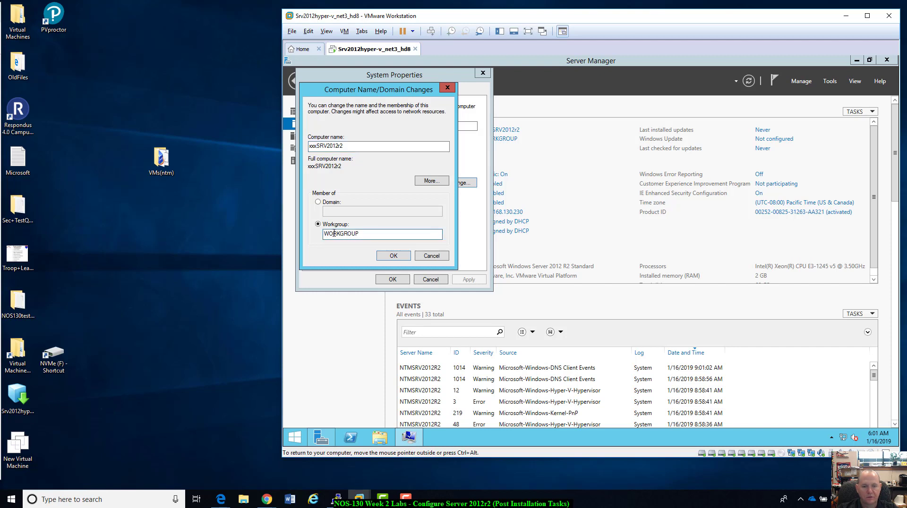
pyautogui.write('XXX')
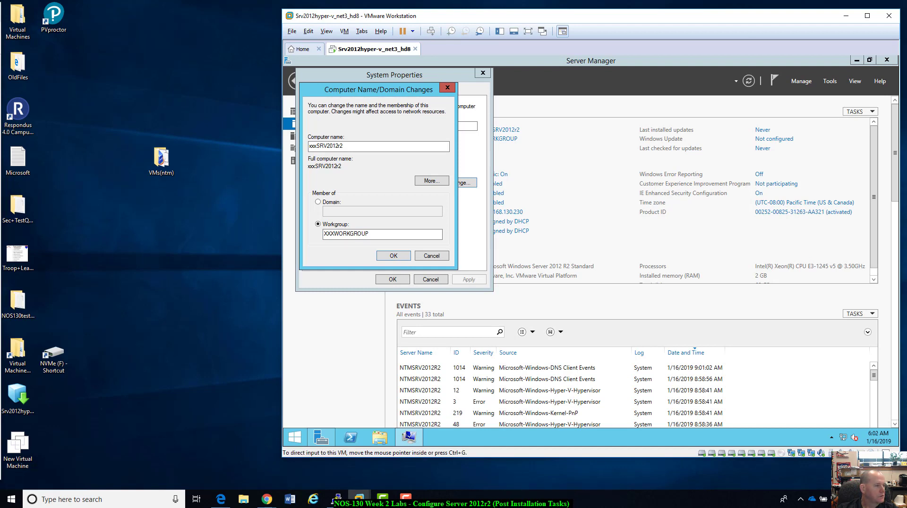
pyautogui.click(395, 257)
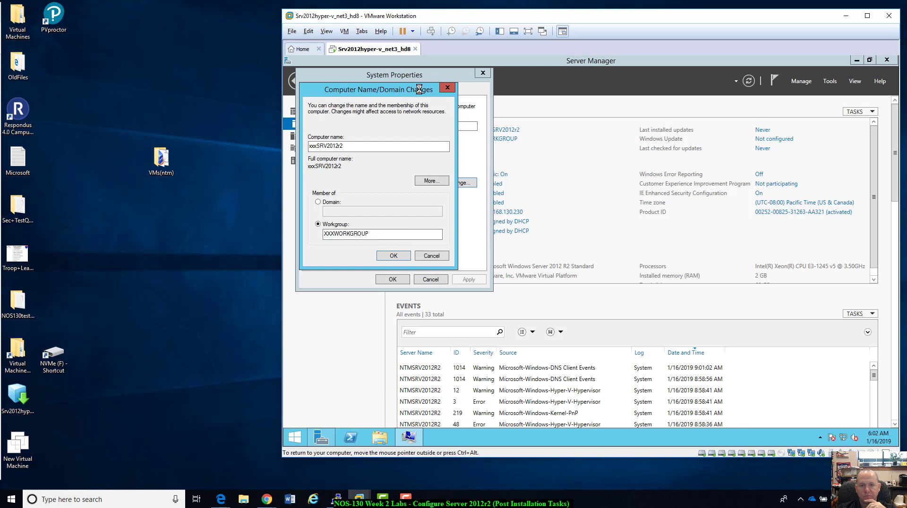
pyautogui.moveTo(588, 9); pyautogui.dragTo(588, 8)
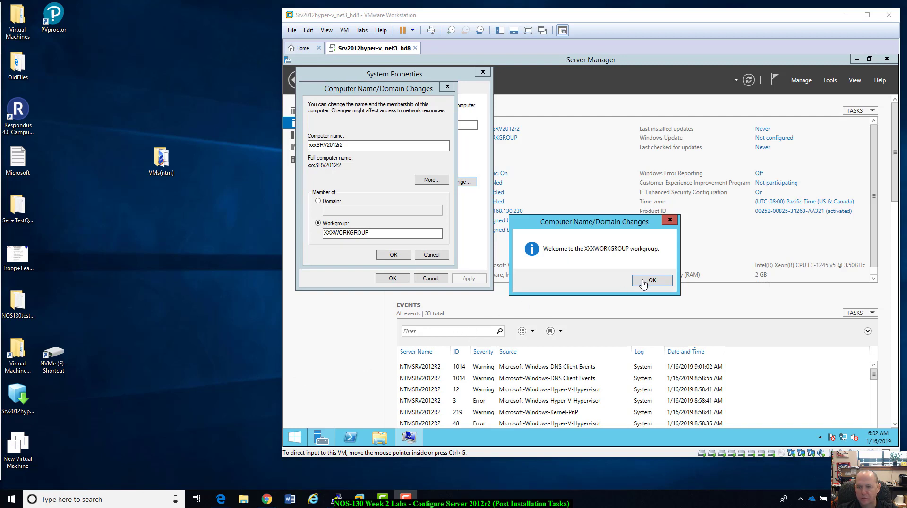
pyautogui.click(642, 282)
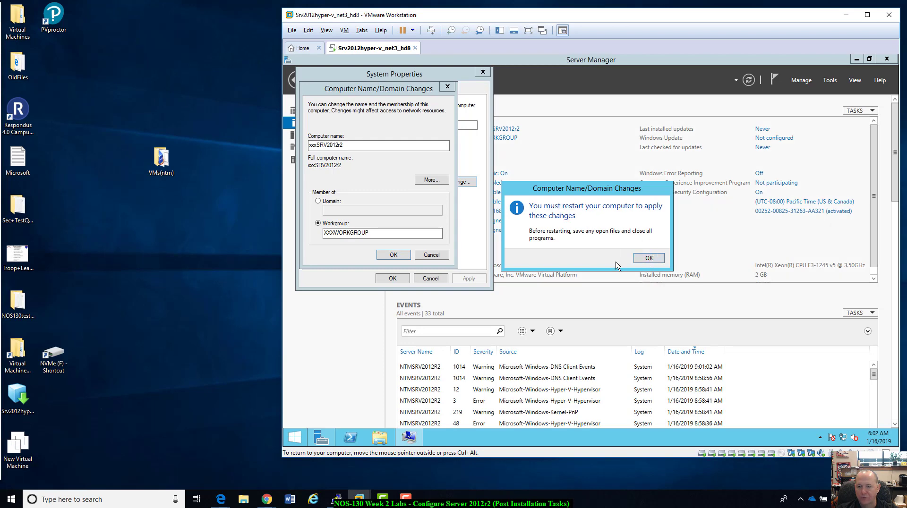
pyautogui.click(649, 258)
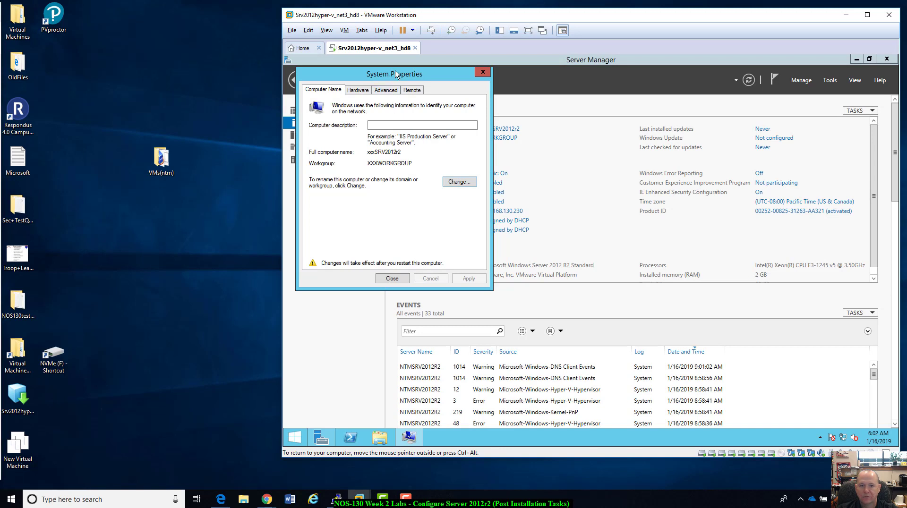
# Close the System Properties and postpone the restart of the server.
pyautogui.moveTo(395, 73); pyautogui.dragTo(403, 75)
pyautogui.click(405, 280)
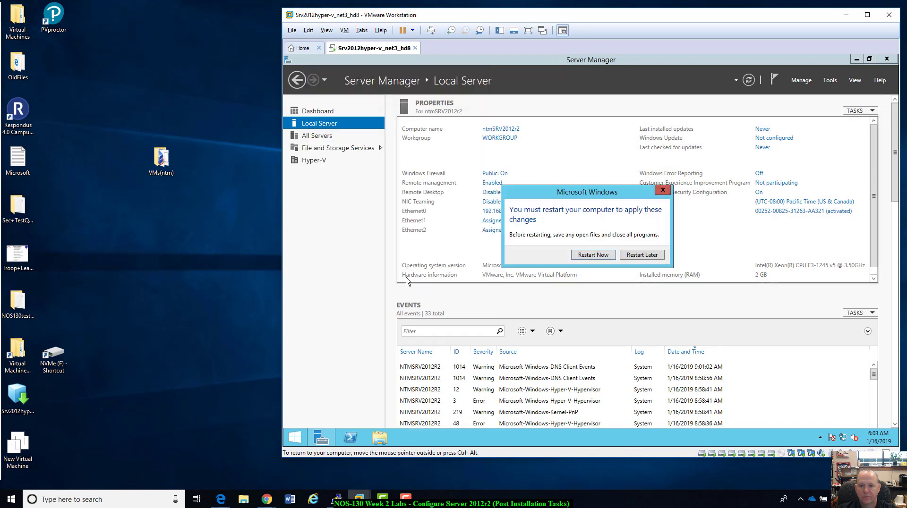
pyautogui.click(643, 257)
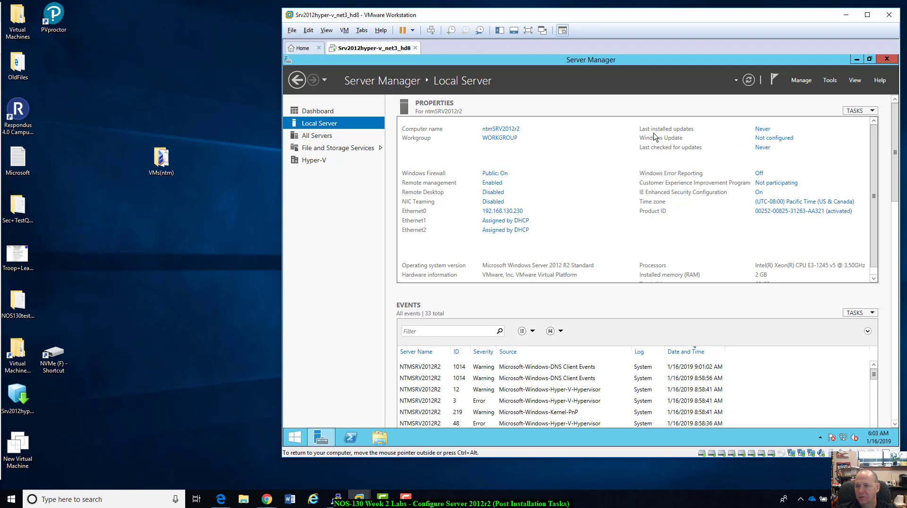
# Configure Windows Update to check for updates but let me choose whether to download and install them, and move its window off the server properties.
pyautogui.click(774, 139)
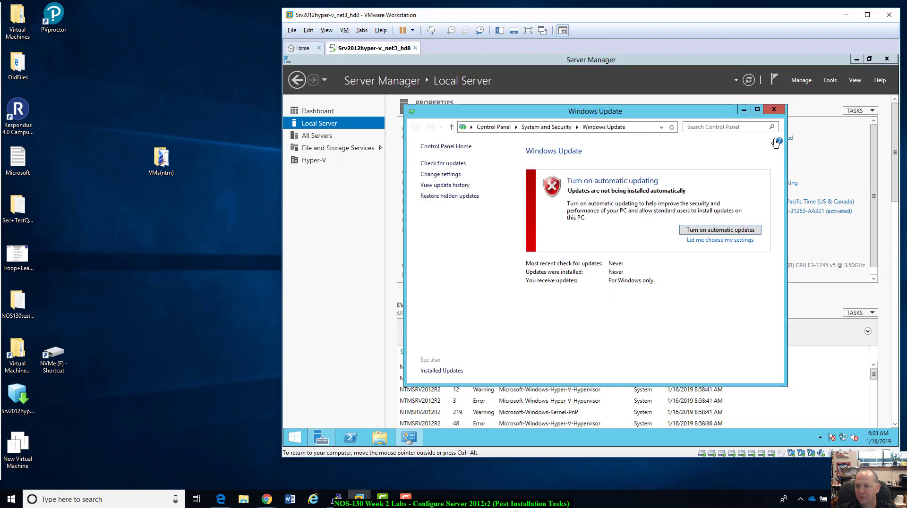
pyautogui.click(714, 241)
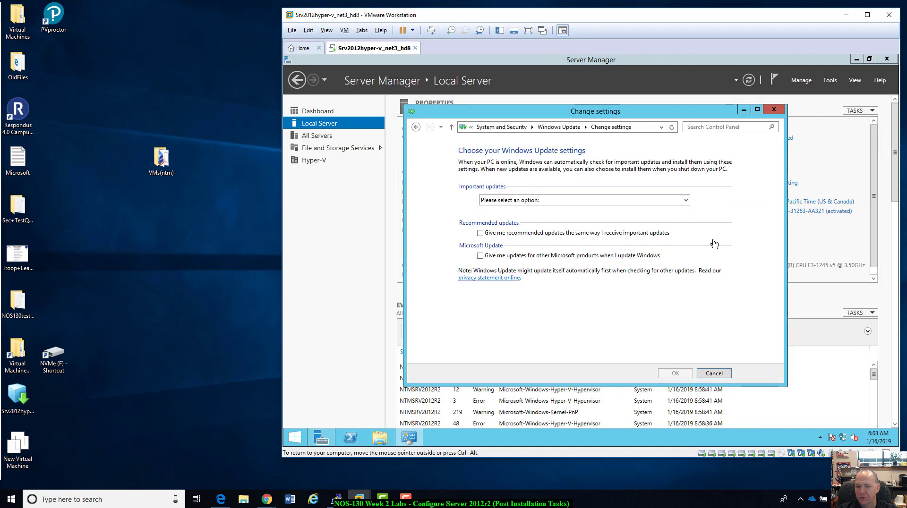
pyautogui.click(684, 202)
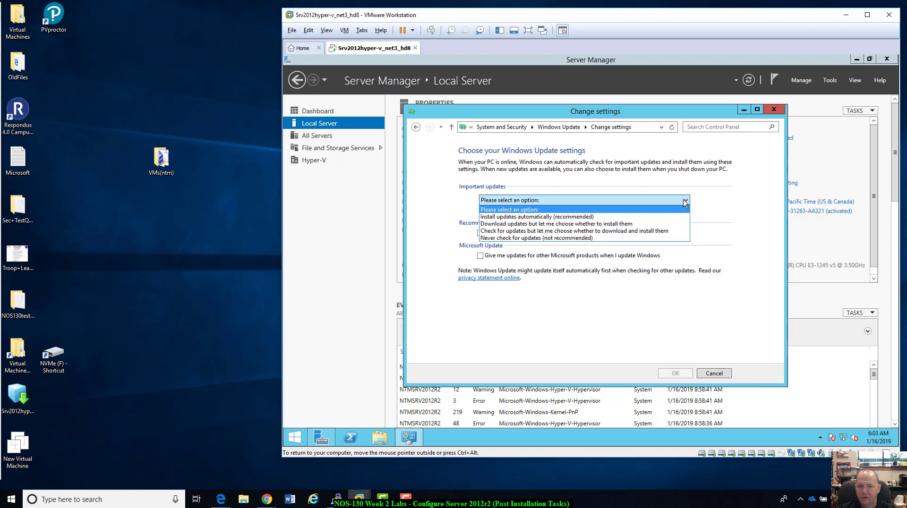
pyautogui.click(603, 233)
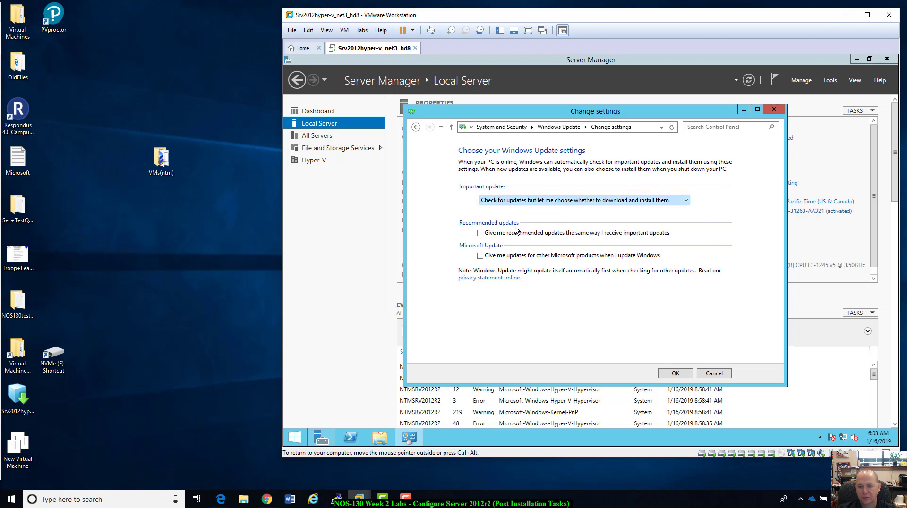
pyautogui.click(681, 376)
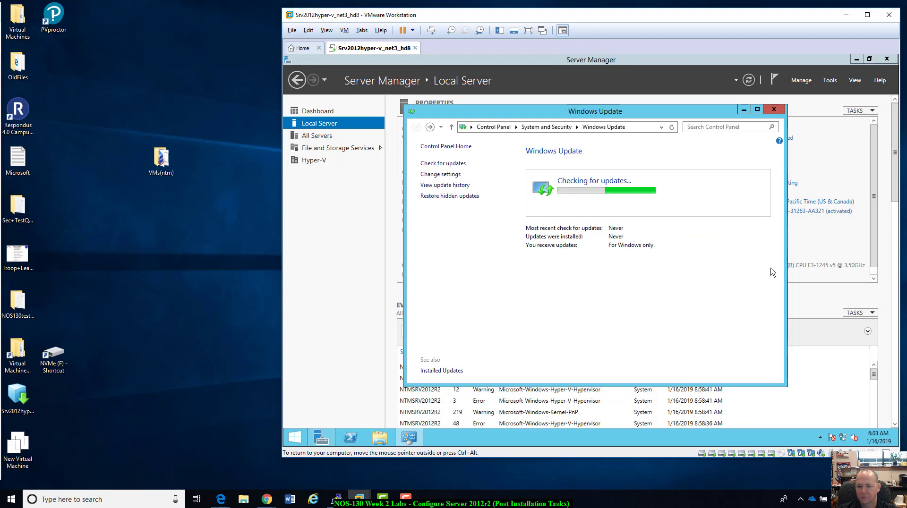
pyautogui.moveTo(686, 116); pyautogui.dragTo(750, 218)
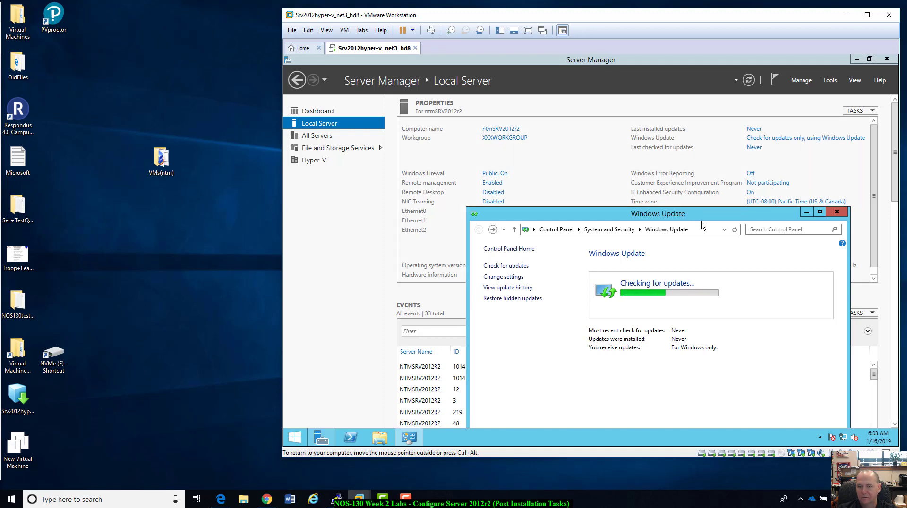
pyautogui.moveTo(701, 222); pyautogui.dragTo(717, 129)
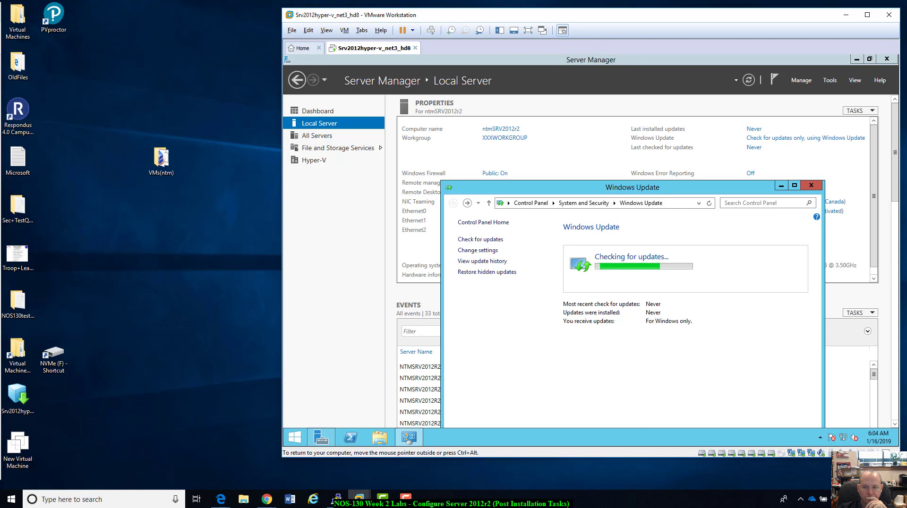
pyautogui.moveTo(633, 187); pyautogui.dragTo(650, 149)
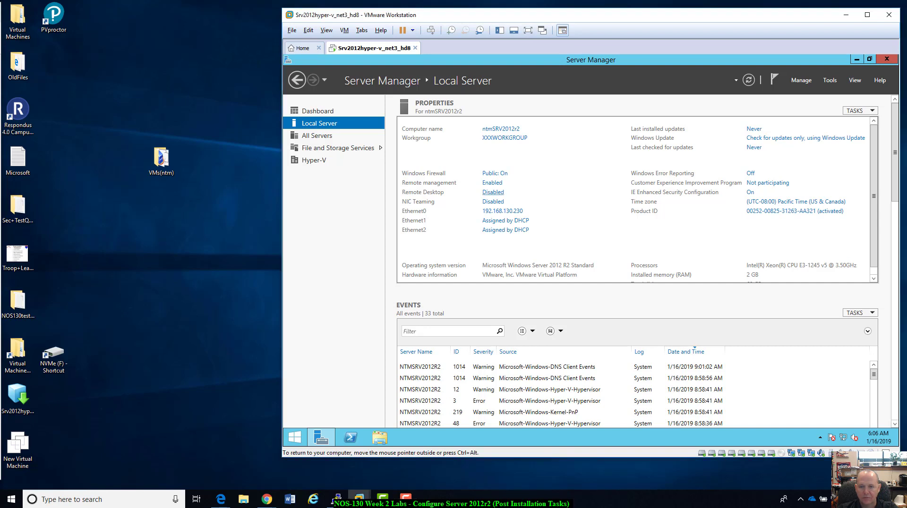
pyautogui.hotkey('ctrl', 'alt')
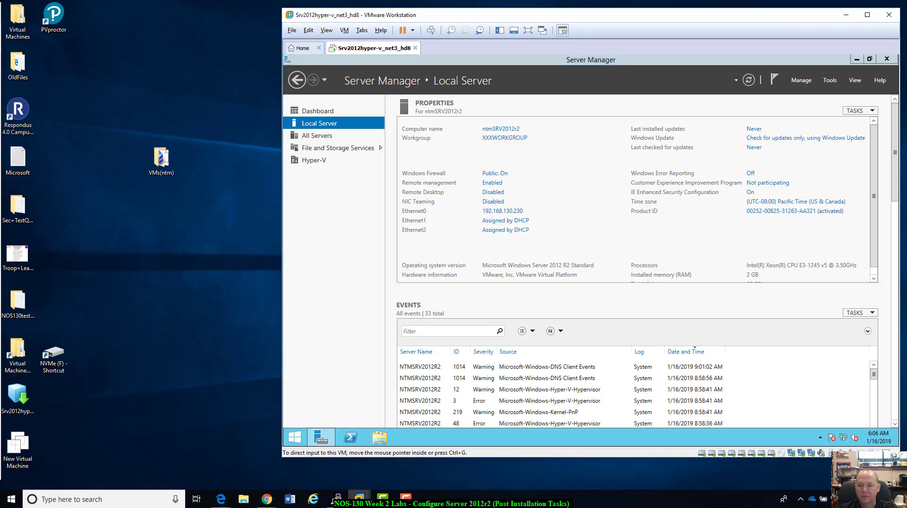
# Allow Remote Desktop connections to the local server, acknowledge the firewall exception notice, and apply and close the system properties.
pyautogui.click(492, 192)
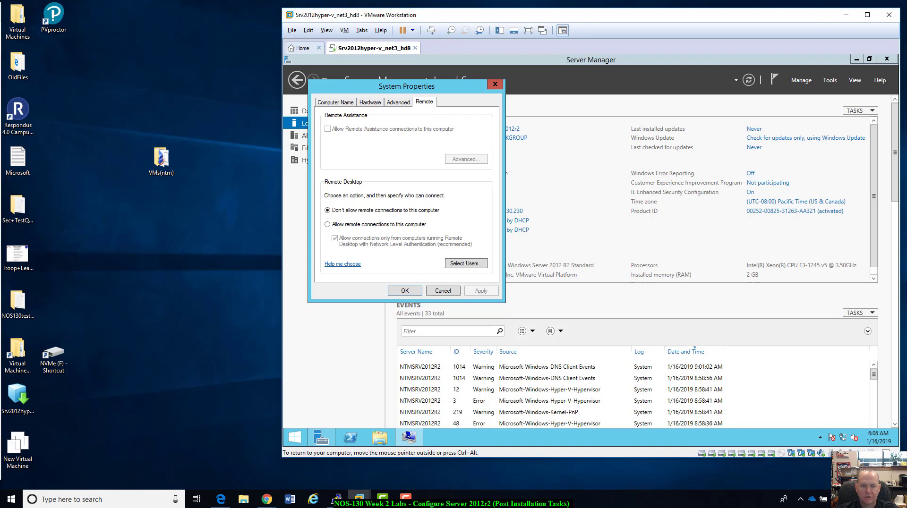
pyautogui.click(327, 224)
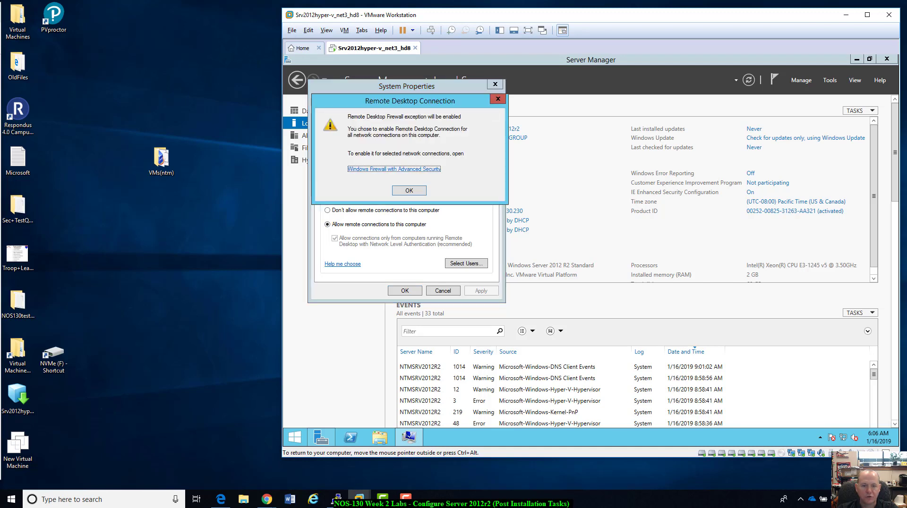
pyautogui.press('Return')
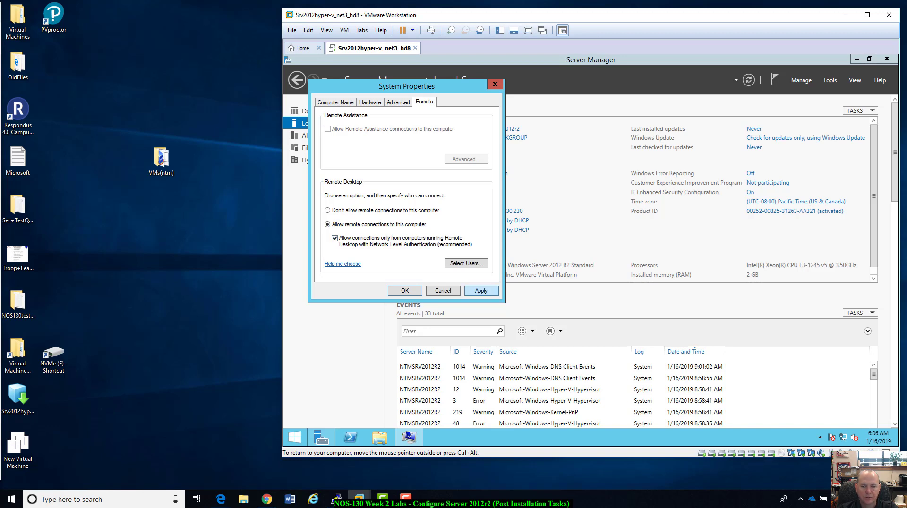
pyautogui.click(481, 291)
pyautogui.click(405, 290)
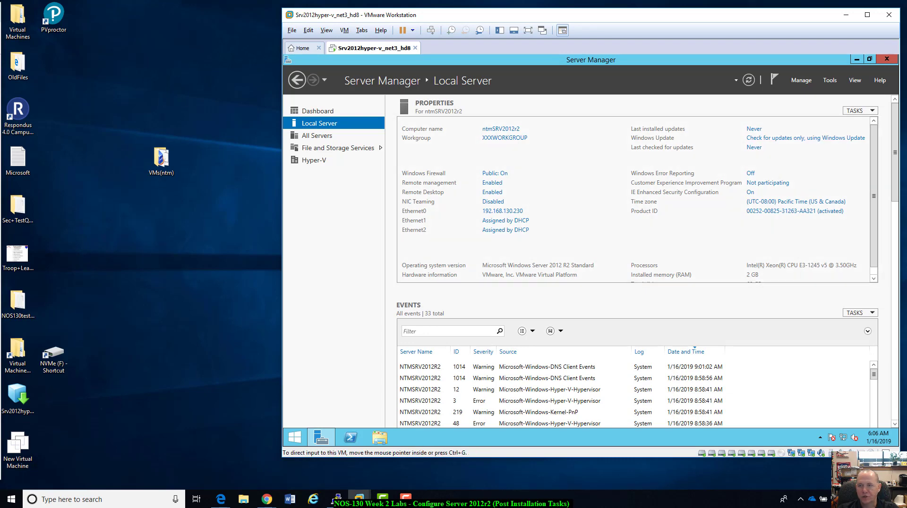
pyautogui.moveTo(567, 15); pyautogui.dragTo(445, 13)
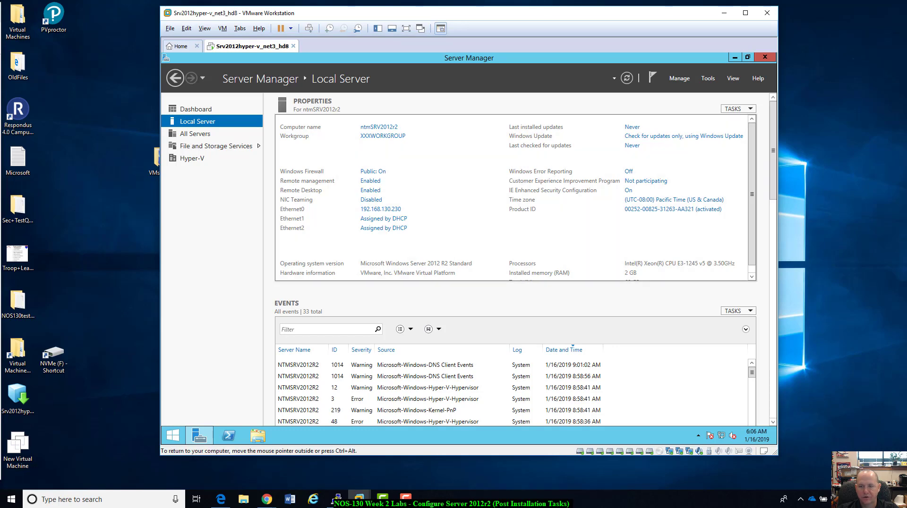
pyautogui.scroll(-1, 516, 197)
pyautogui.scroll(1, 515, 197)
pyautogui.moveTo(454, 13); pyautogui.dragTo(537, 9)
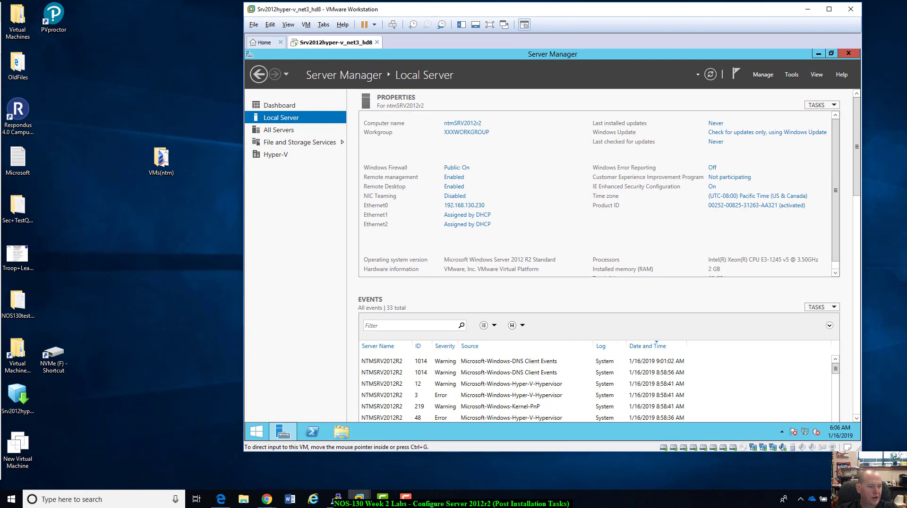